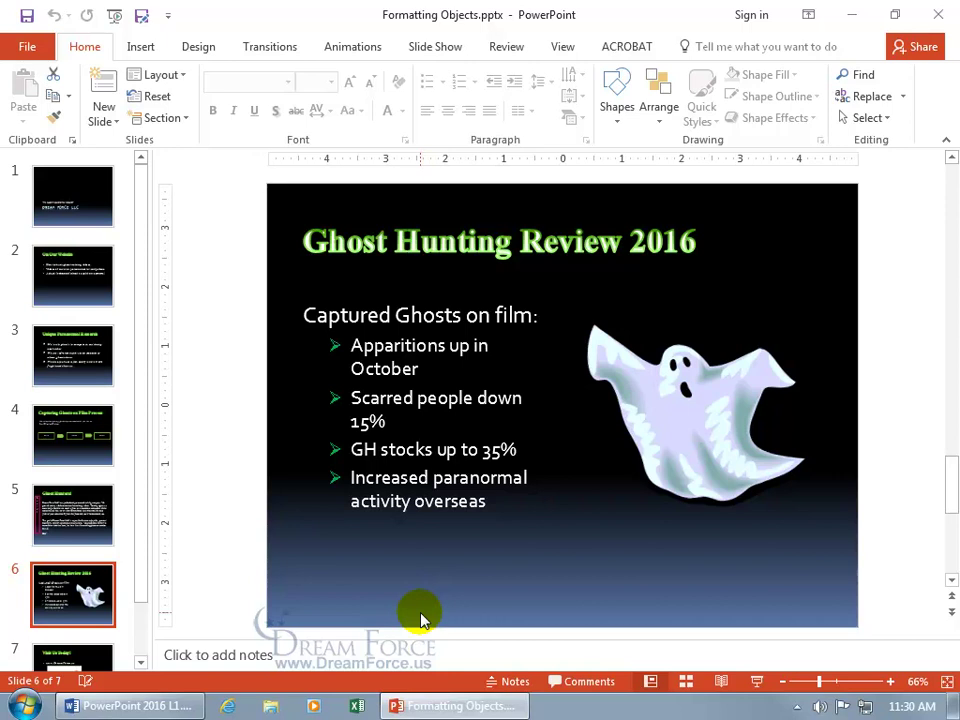
# Step: Select words in slide 6's bulleted text and view the text box's Drawing Tools Format options
pyautogui.doubleClick(438, 398)
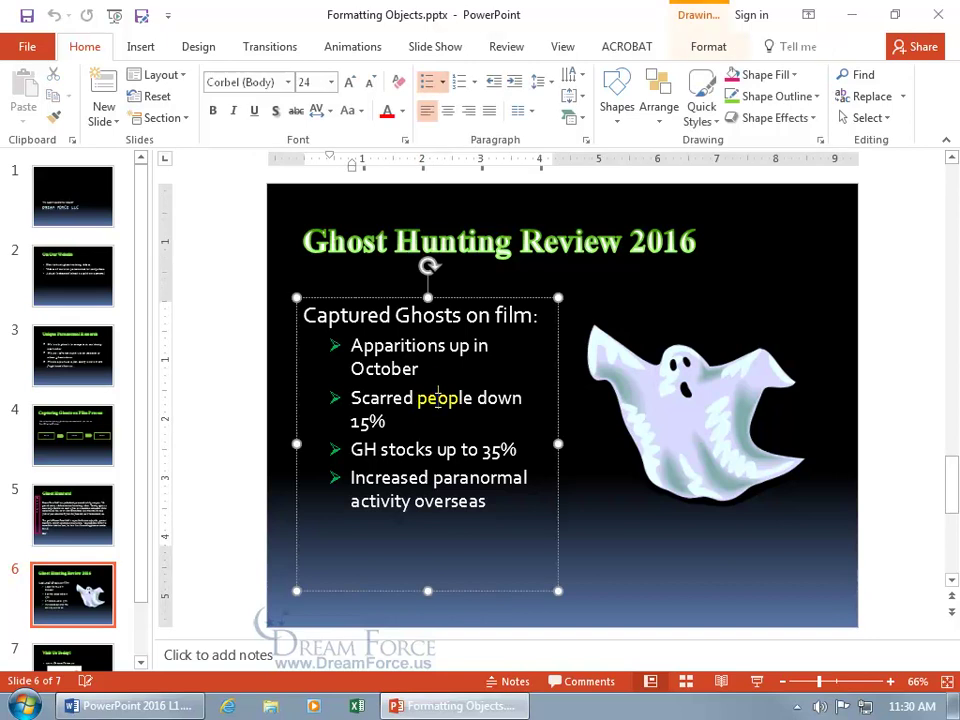
pyautogui.moveTo(458, 478); pyautogui.dragTo(487, 501)
pyautogui.doubleClick(468, 449)
pyautogui.click(712, 50)
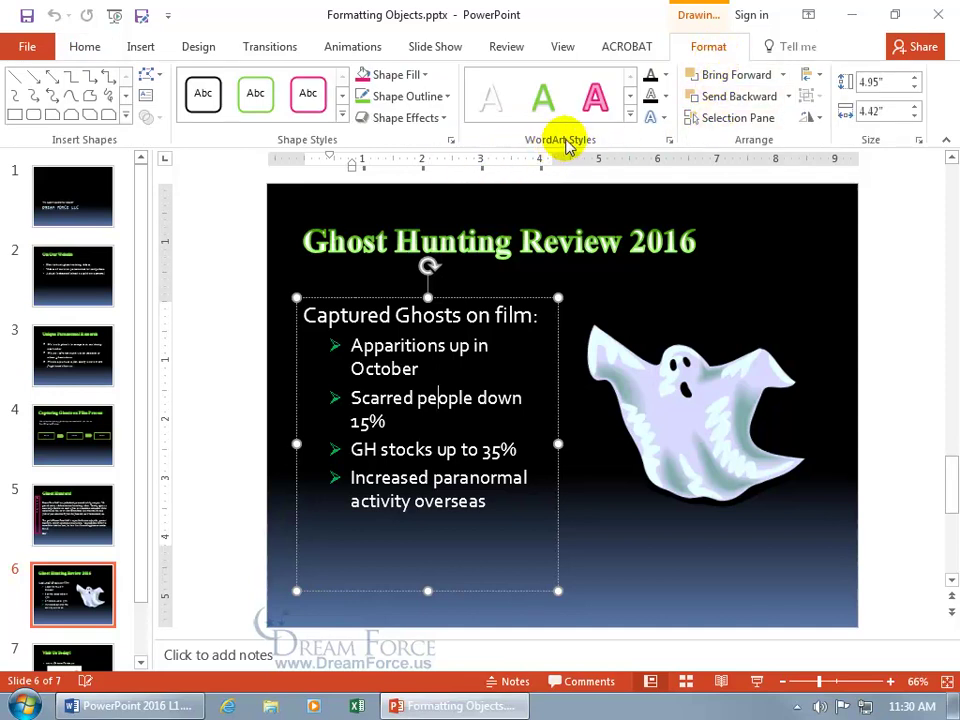
# Step: Compare the ghost picture's Picture Tools Format options, then reselect the bulleted text box
pyautogui.click(684, 393)
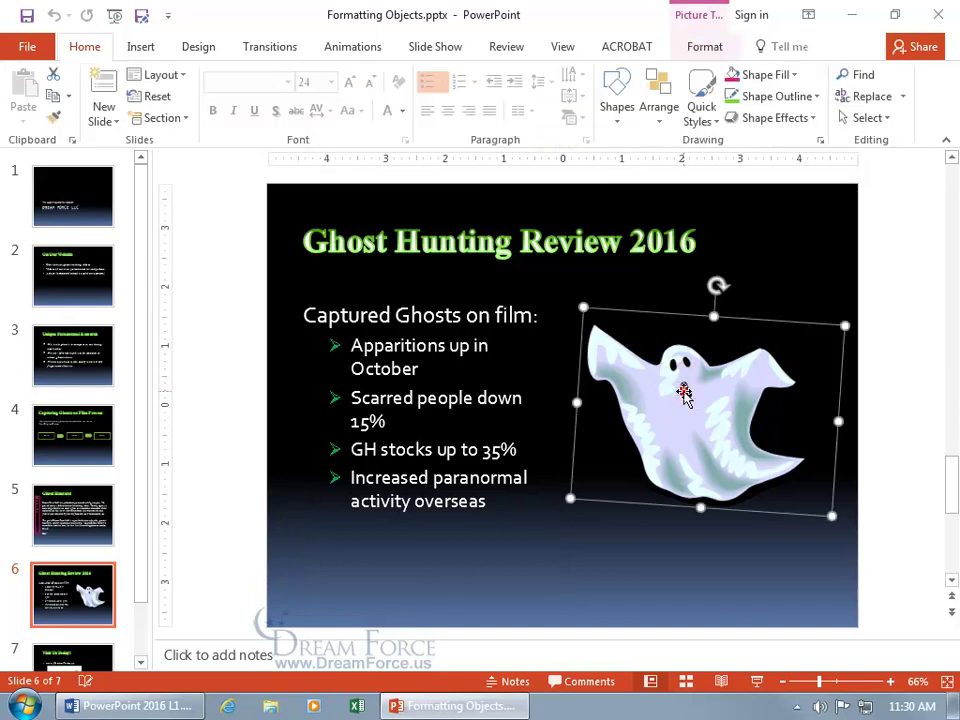
pyautogui.click(705, 48)
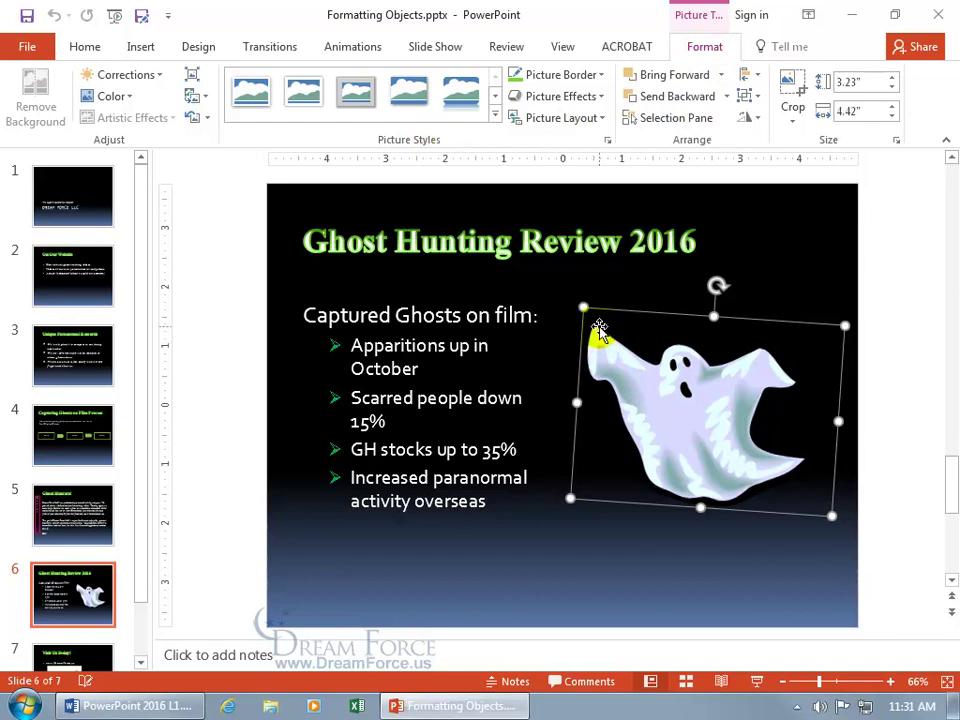
pyautogui.click(387, 400)
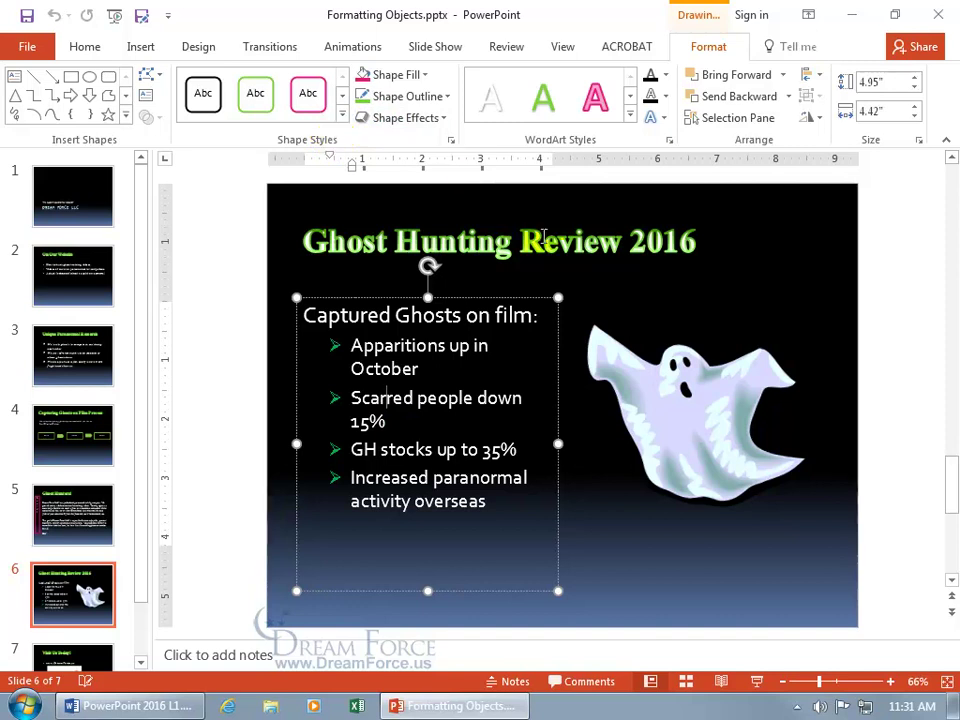
# Step: Open the Corrections brightness and contrast presets for the ghost picture
pyautogui.click(653, 388)
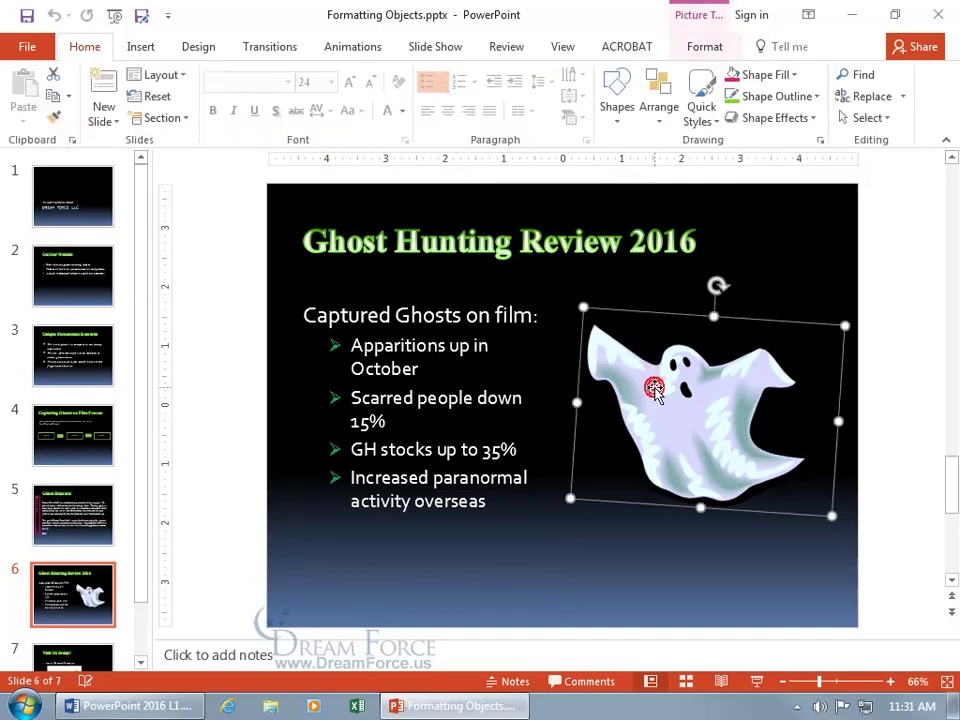
pyautogui.click(706, 48)
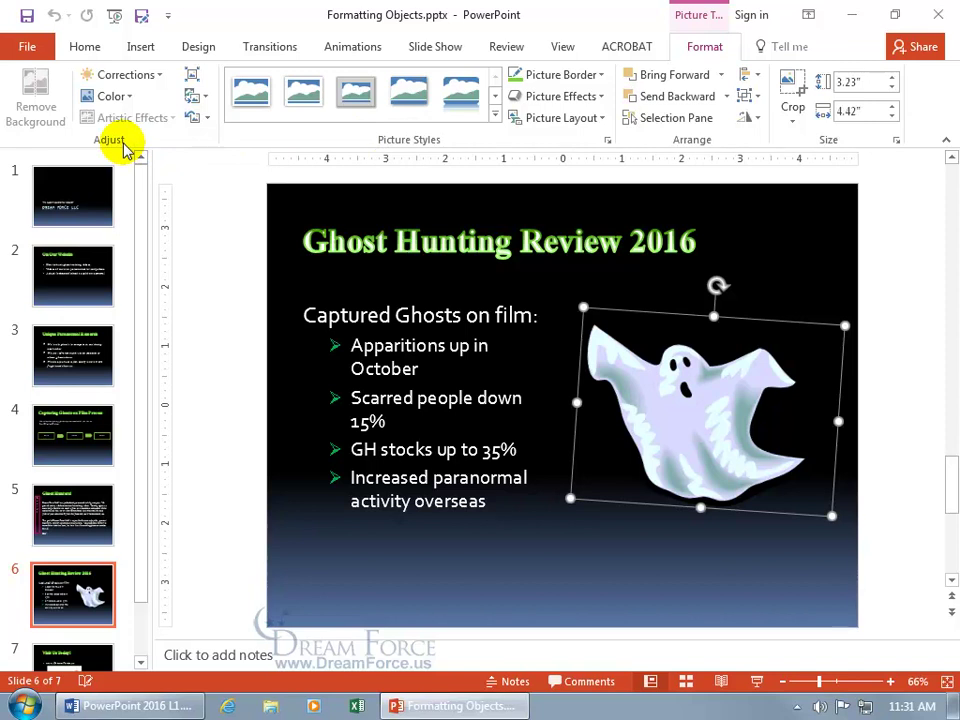
pyautogui.click(151, 80)
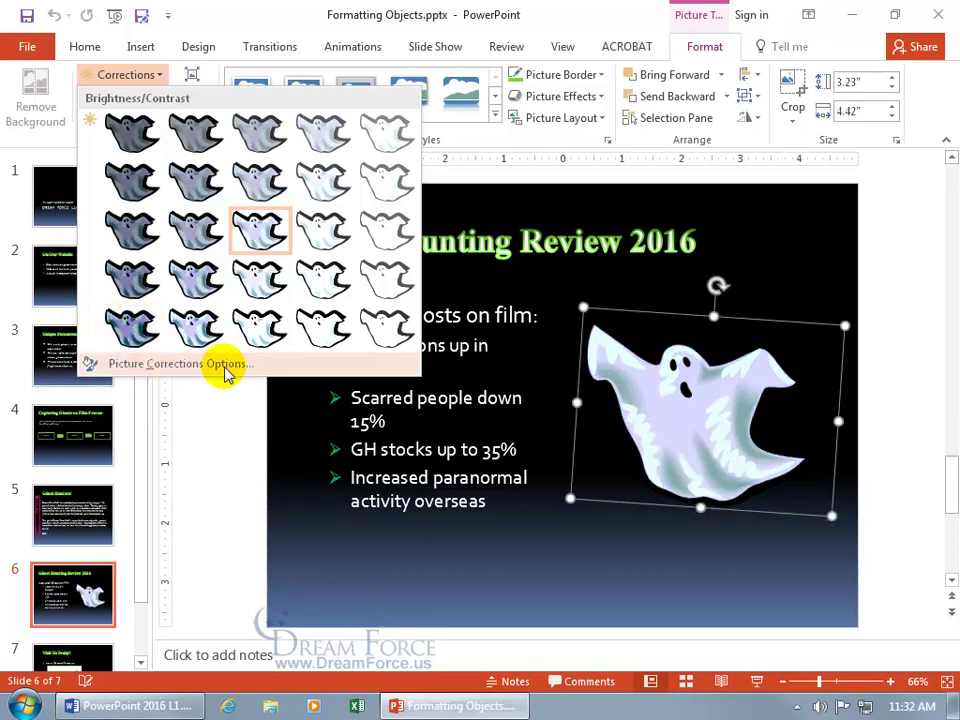
# Step: In Picture Corrections options, set the ghost's brightness to 13%
pyautogui.click(226, 366)
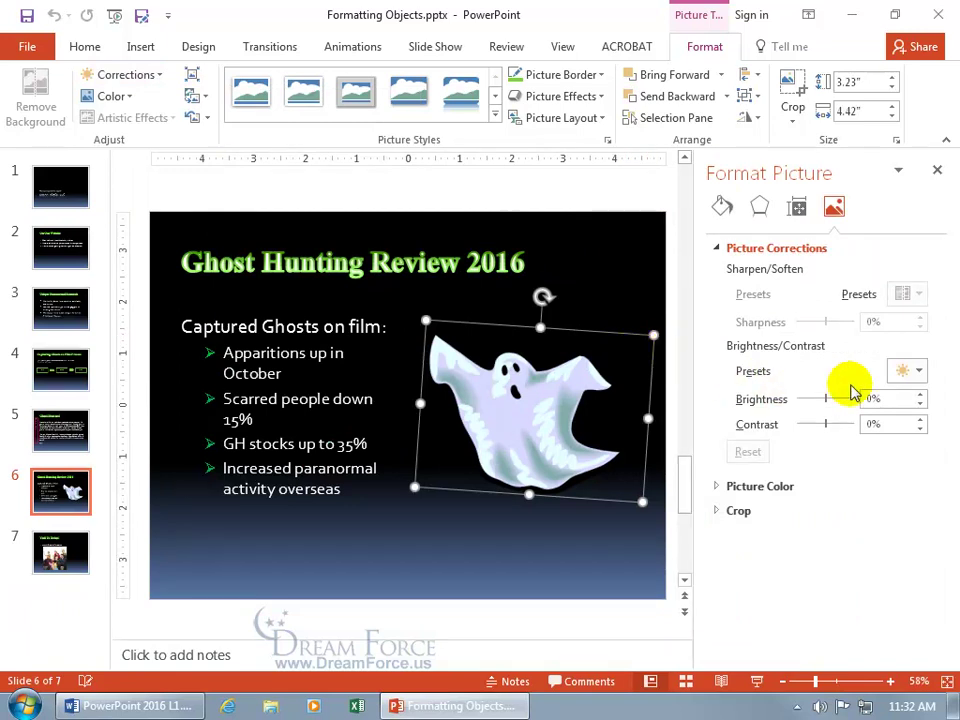
pyautogui.click(917, 372)
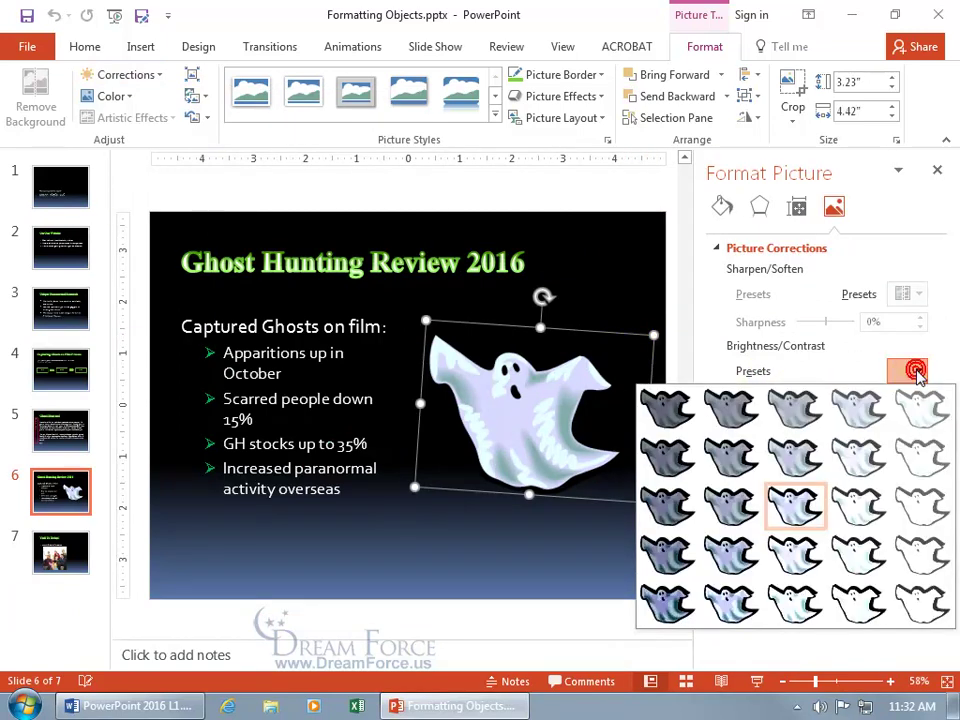
pyautogui.click(825, 370)
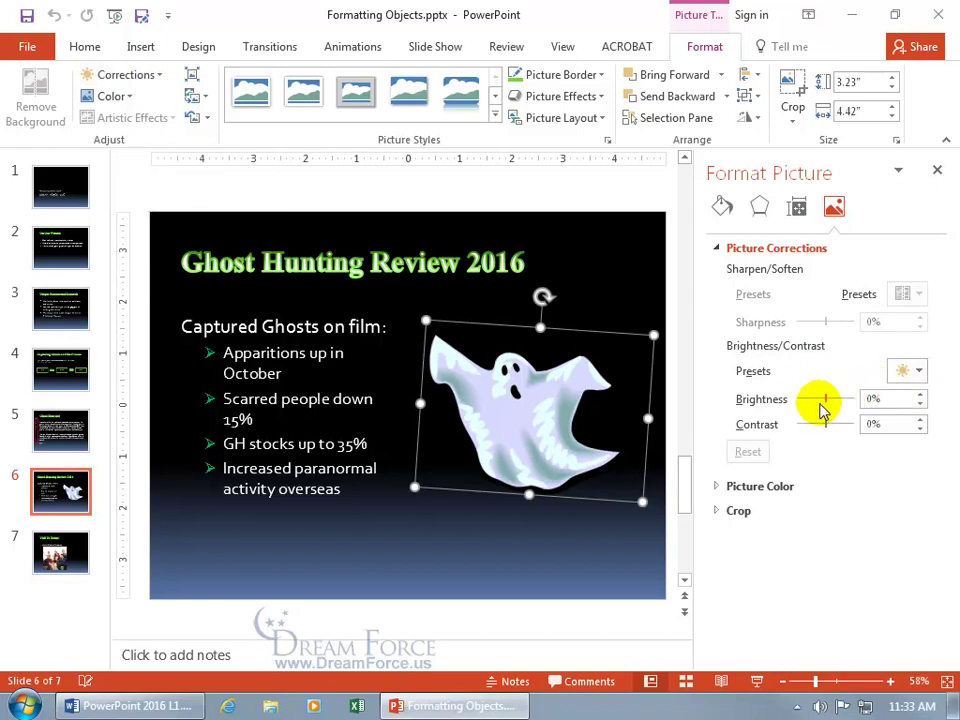
pyautogui.click(921, 395)
pyautogui.click(921, 395)
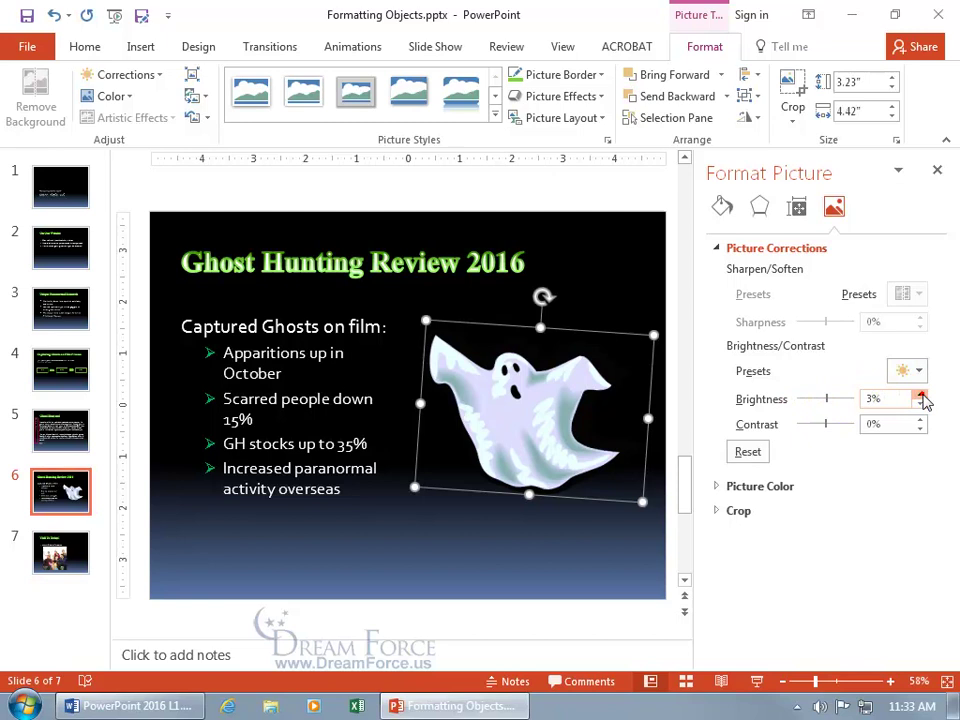
pyautogui.click(921, 403)
pyautogui.click(921, 403)
pyautogui.moveTo(897, 399); pyautogui.dragTo(858, 405)
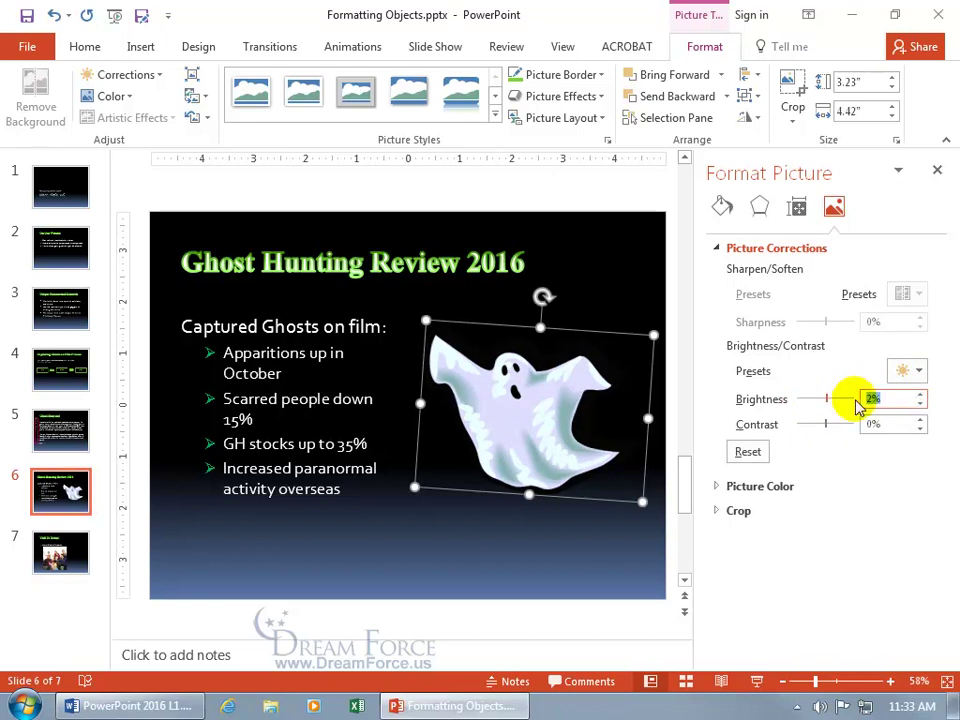
pyautogui.write('13')
pyautogui.press('Return')
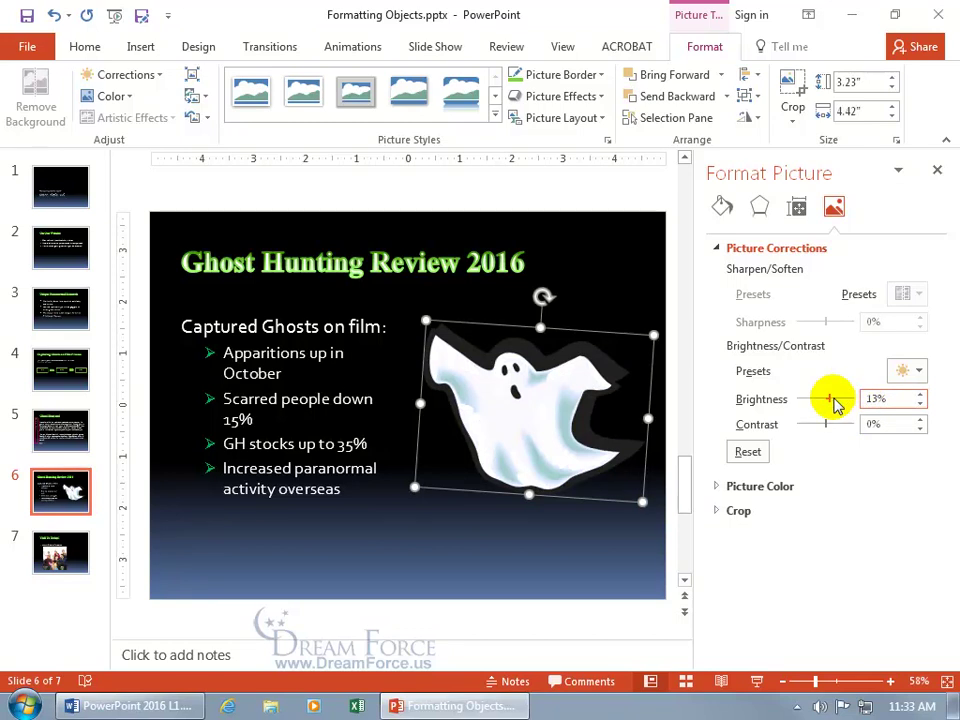
# Step: Reset brightness and contrast, then apply the Brightness -40% Contrast +40% preset
pyautogui.moveTo(831, 399); pyautogui.dragTo(810, 424)
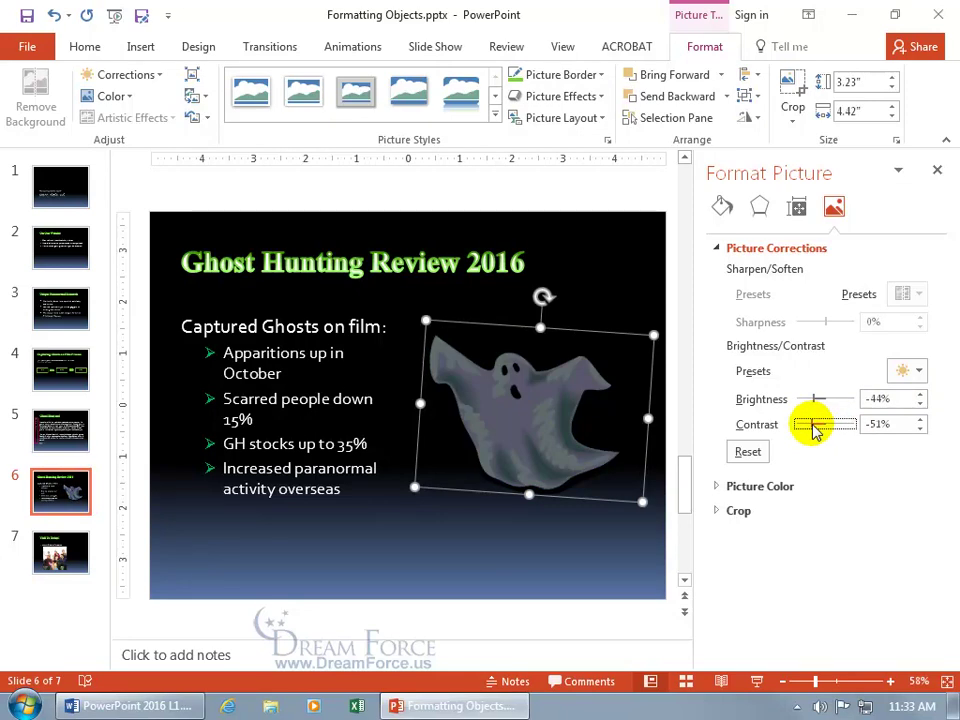
pyautogui.click(750, 453)
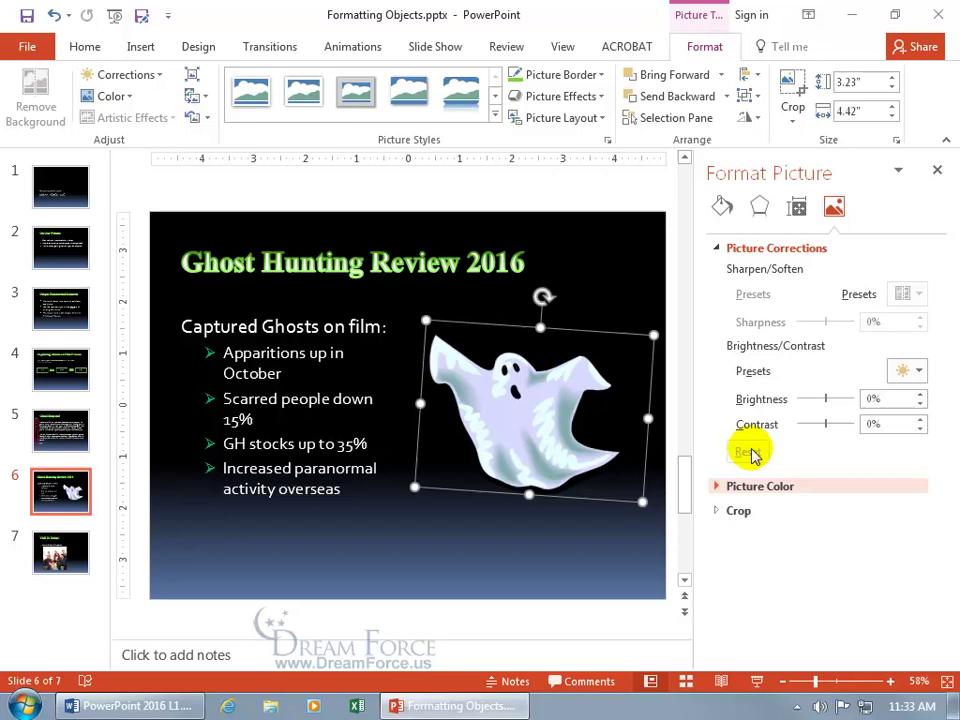
pyautogui.click(917, 371)
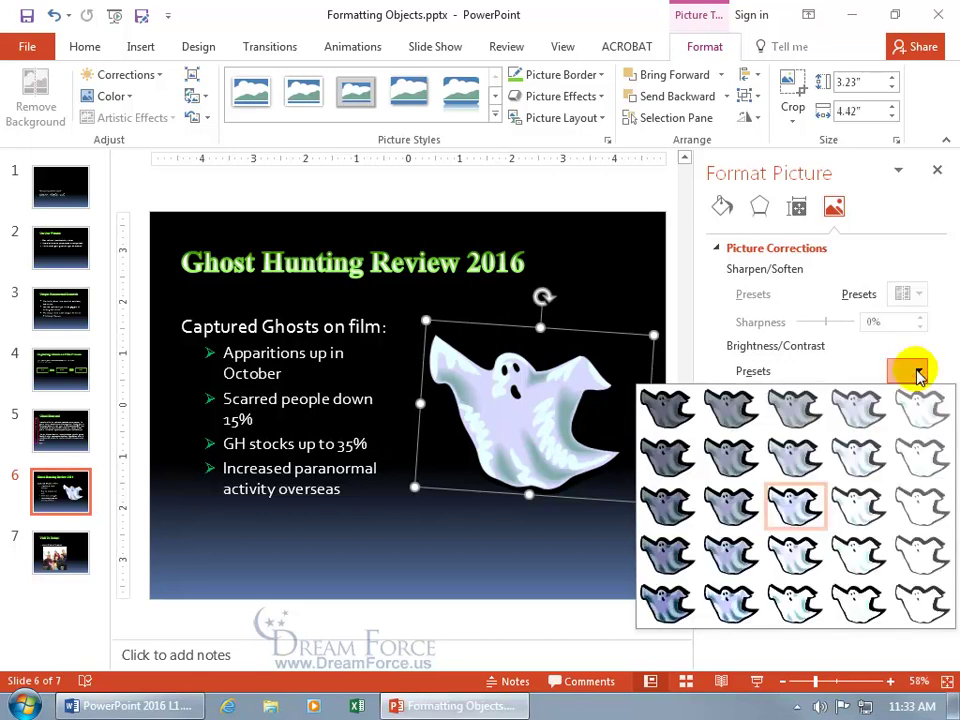
pyautogui.click(667, 600)
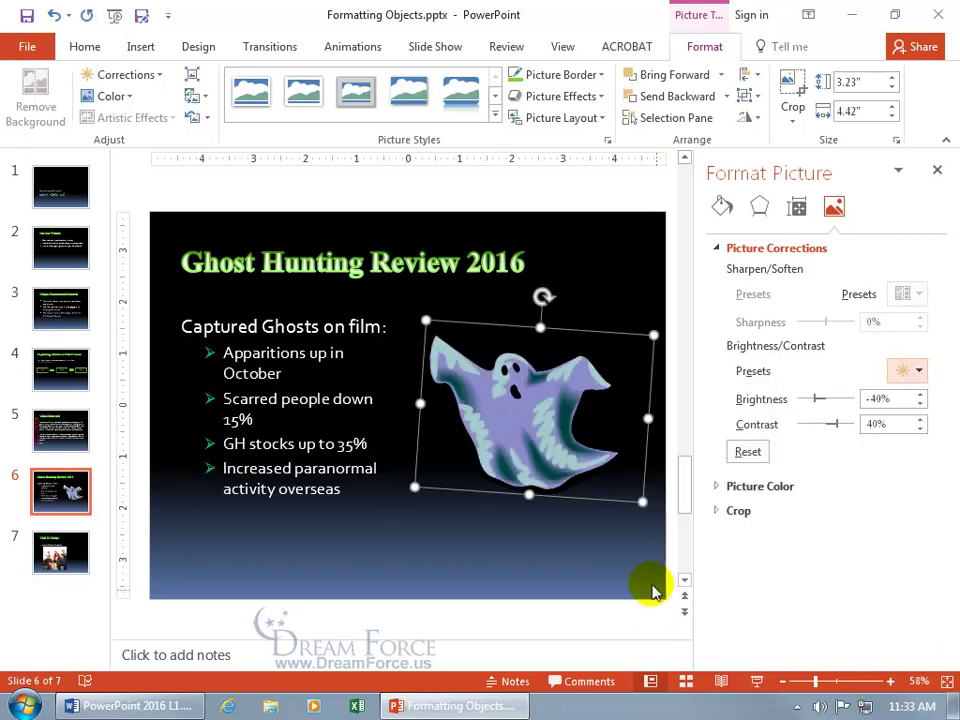
pyautogui.click(609, 561)
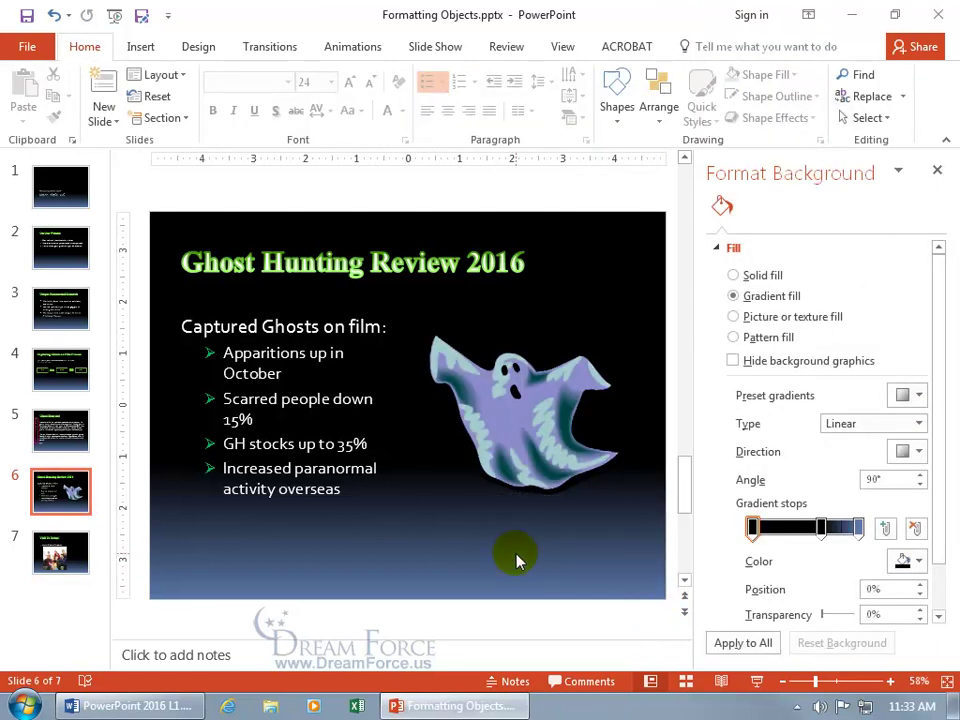
# Step: Close the background formatting pane and go to slide 7
pyautogui.click(937, 170)
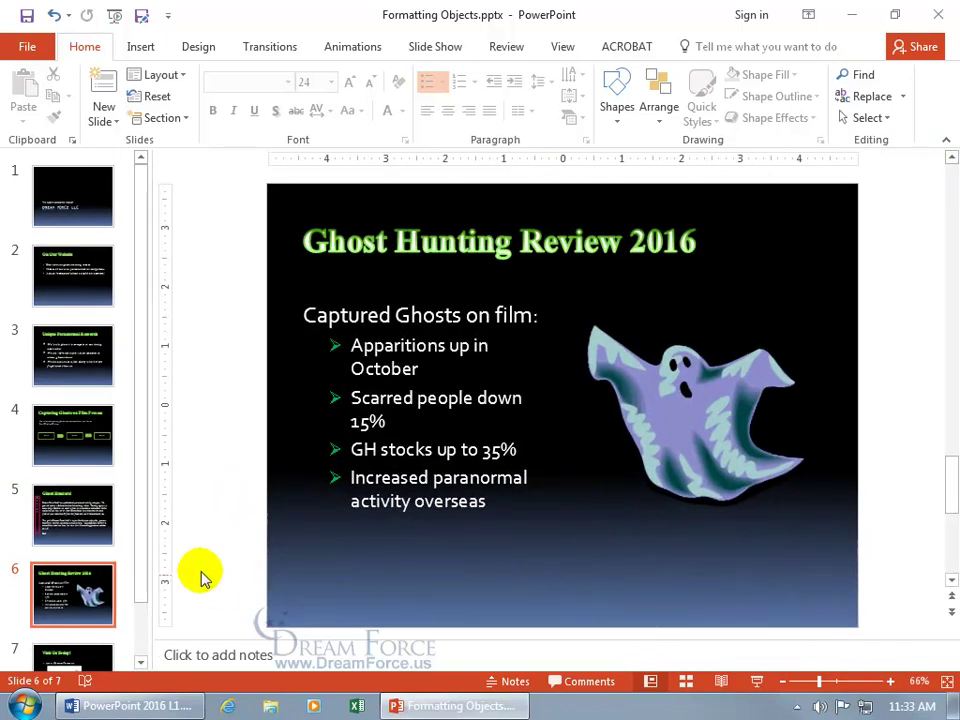
pyautogui.scroll(-1, 134, 590)
pyautogui.click(112, 600)
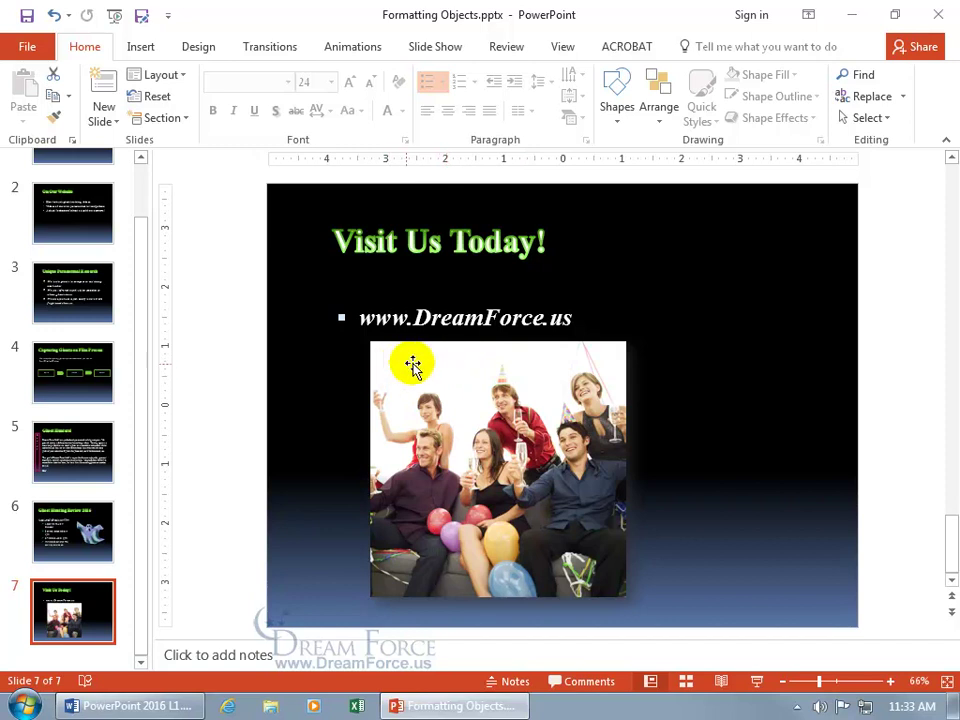
# Step: Show the Color Saturation, Color Tone and Recolor gallery for the party photo
pyautogui.click(467, 368)
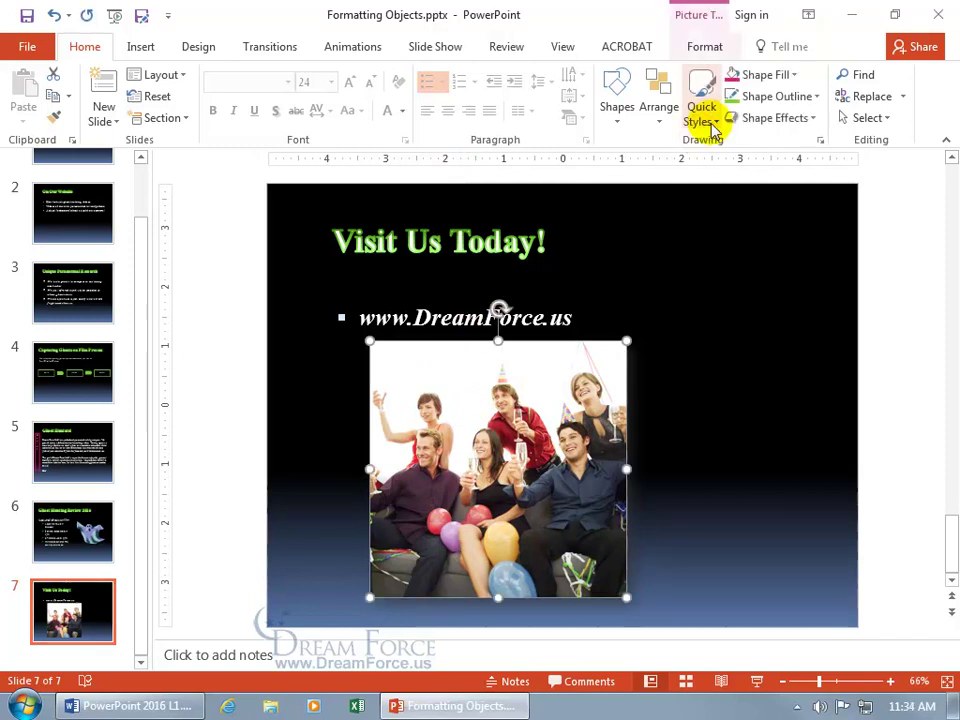
pyautogui.click(716, 48)
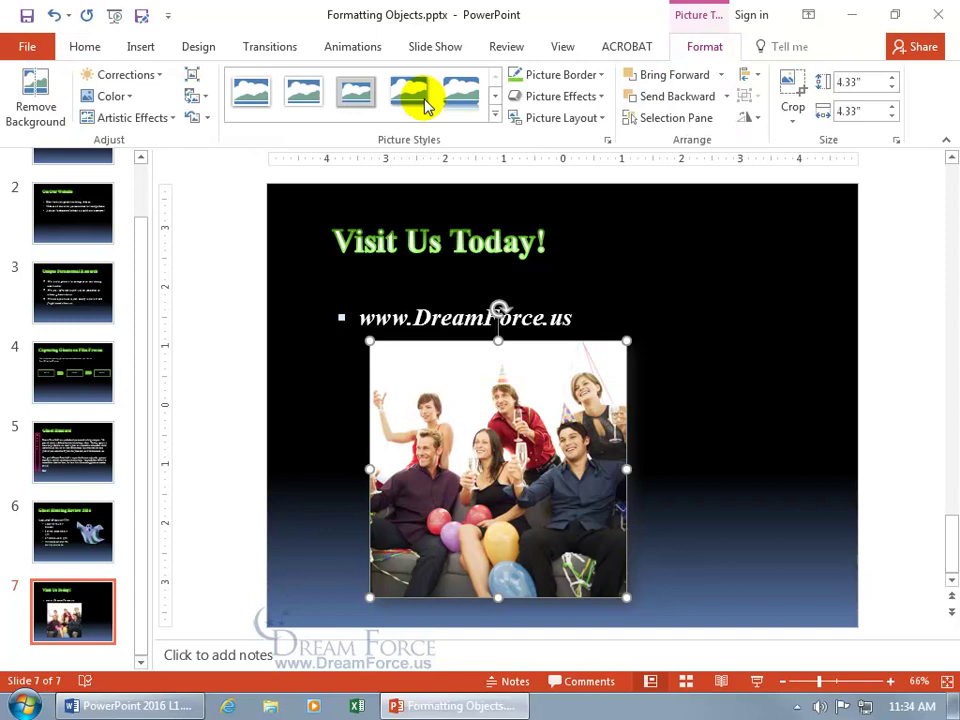
pyautogui.click(118, 97)
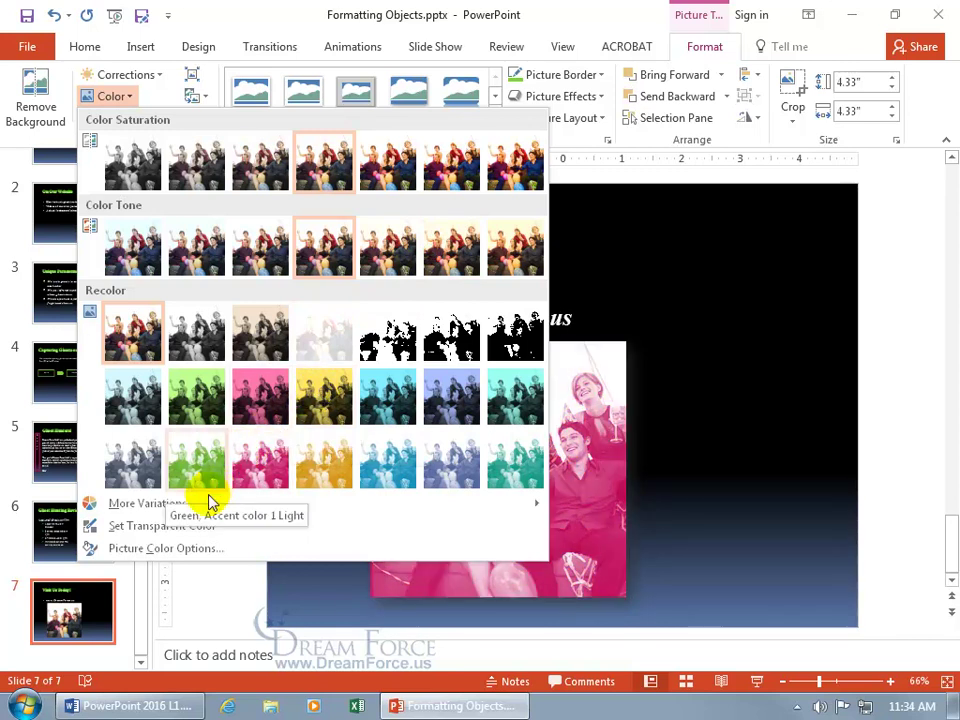
pyautogui.moveTo(197, 512)
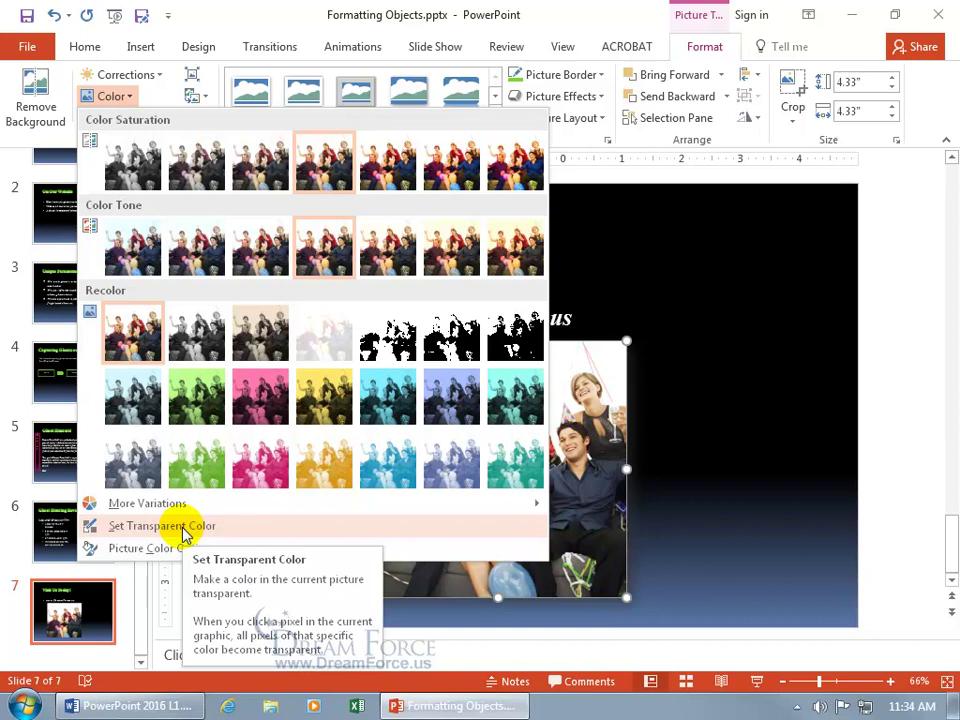
# Step: Try Set Transparent Color, undo the accidental photo move, and reset the picture
pyautogui.click(160, 526)
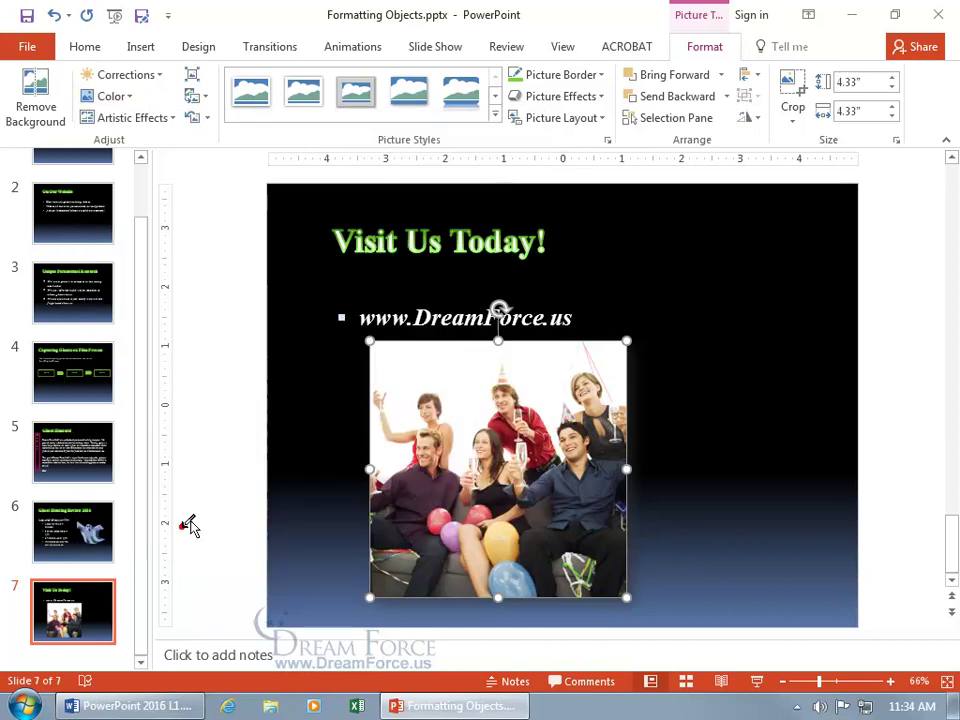
pyautogui.click(598, 492)
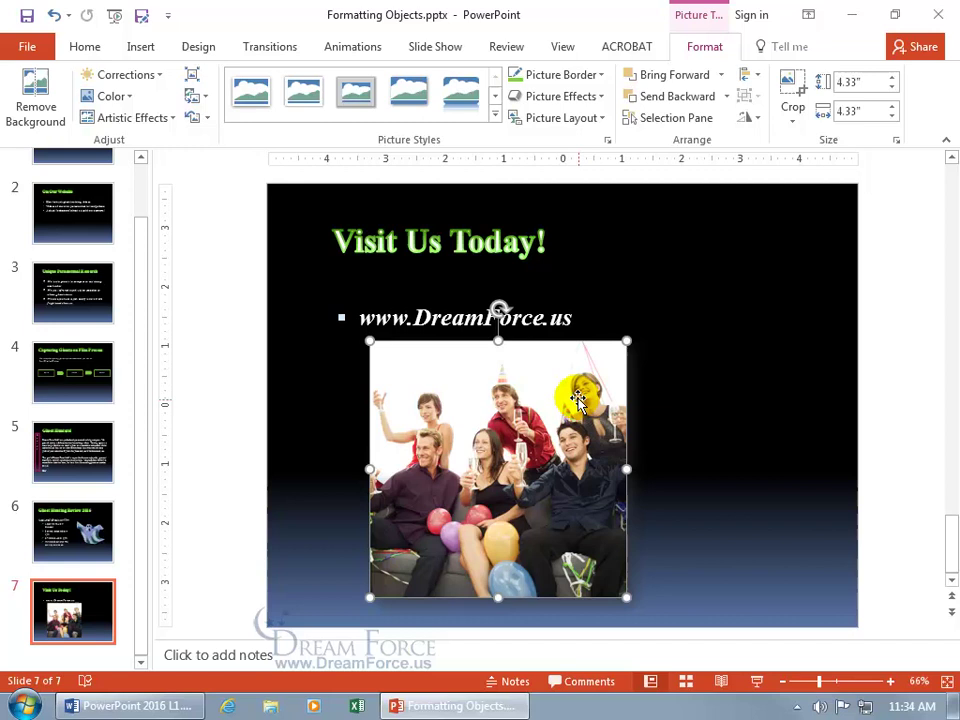
pyautogui.moveTo(574, 396); pyautogui.dragTo(492, 210)
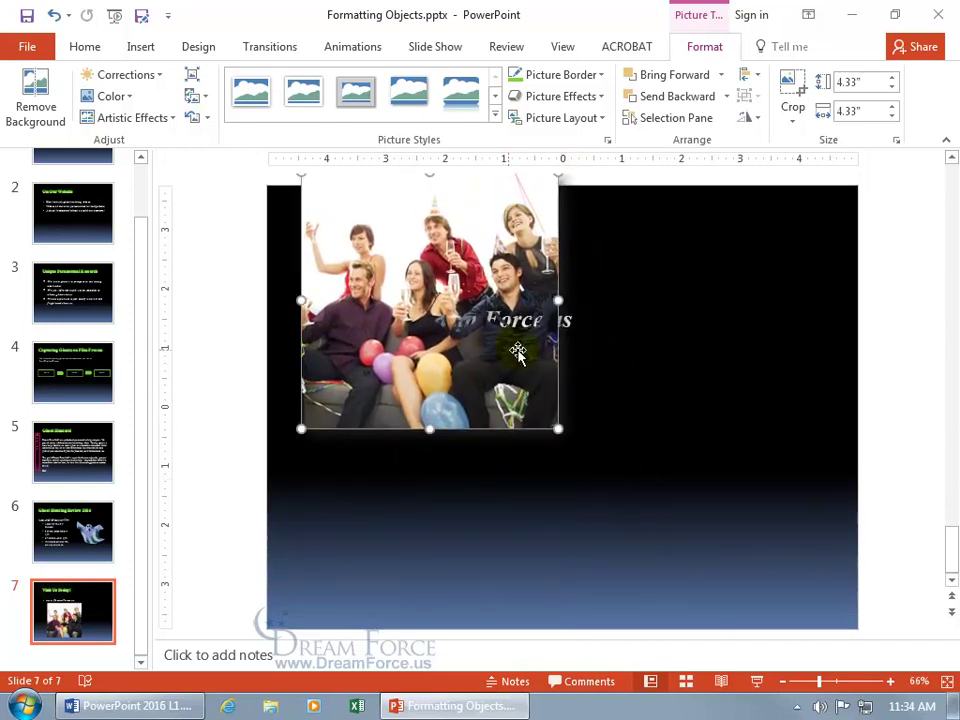
pyautogui.click(54, 15)
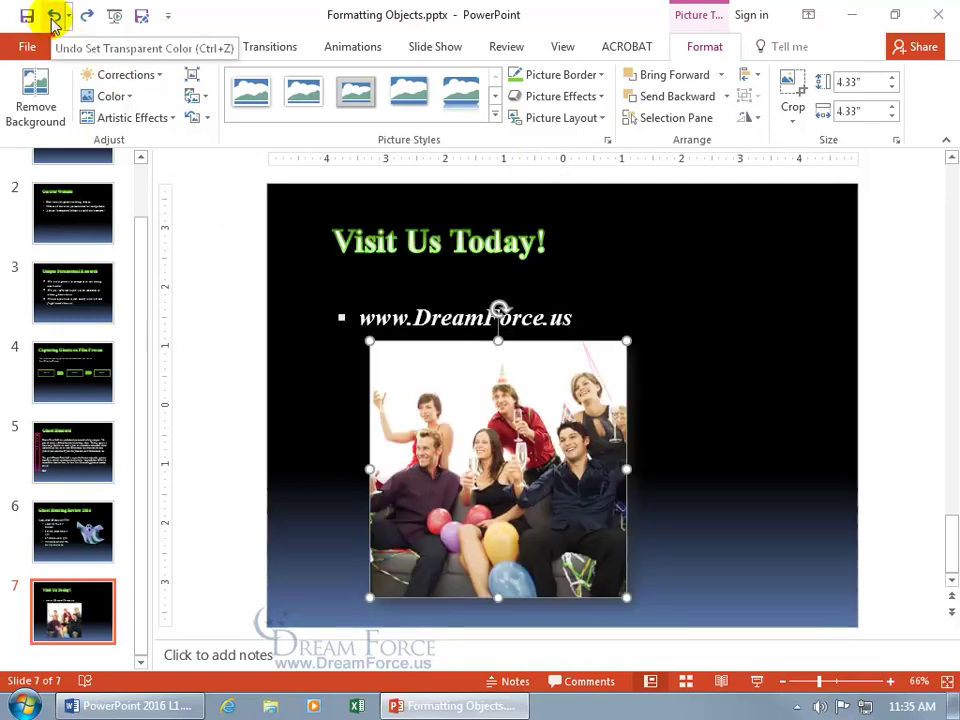
pyautogui.click(196, 118)
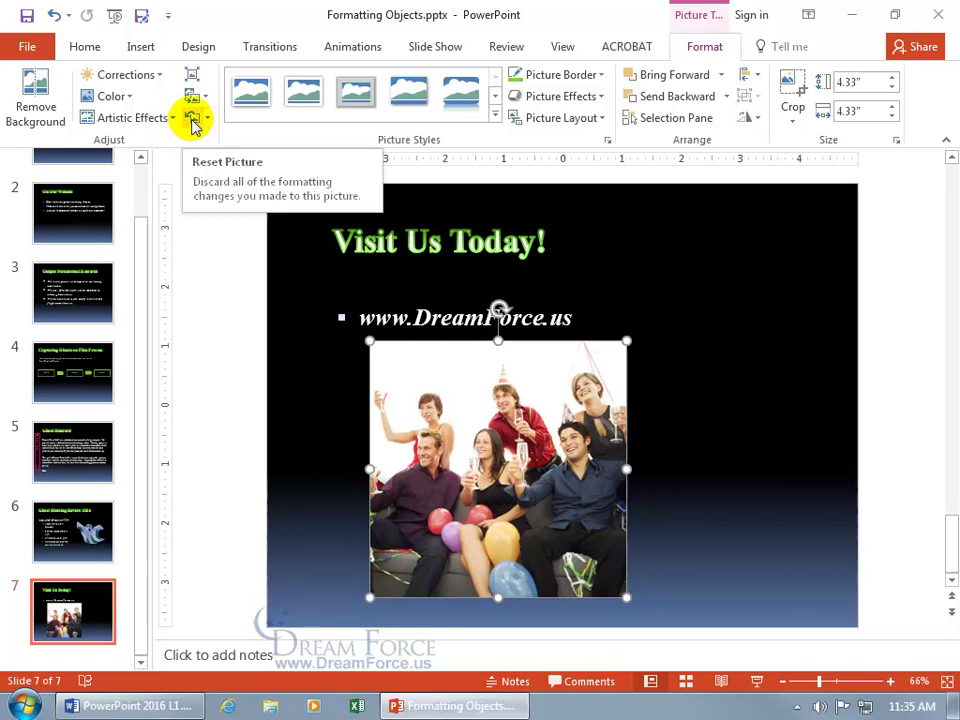
# Step: Use Set Transparent Color on the photo's white background, then deselect to view it
pyautogui.click(128, 97)
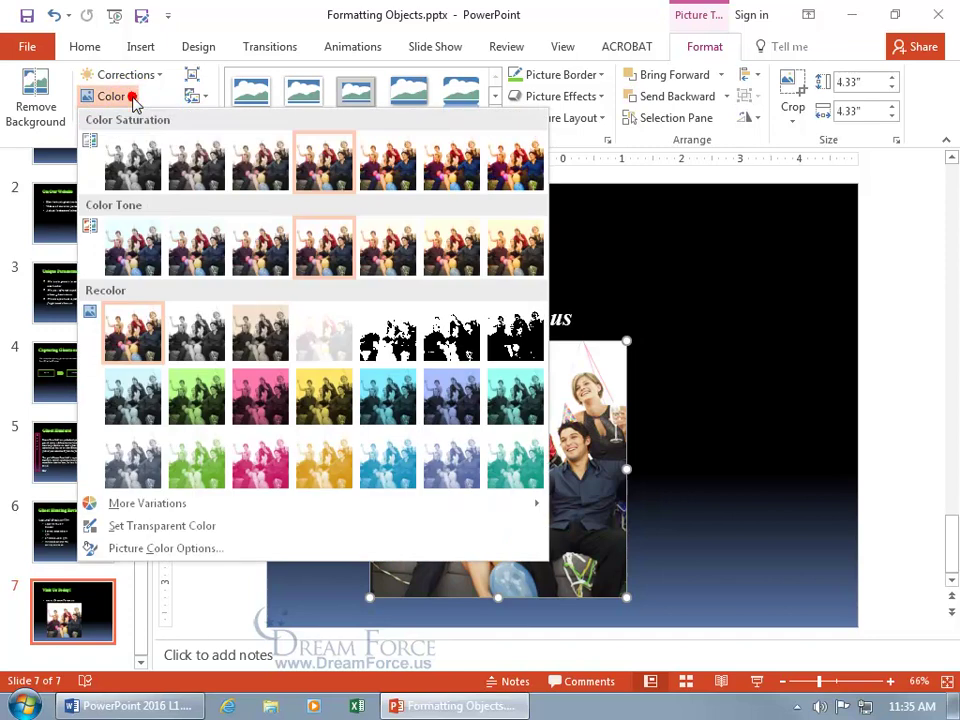
pyautogui.click(178, 528)
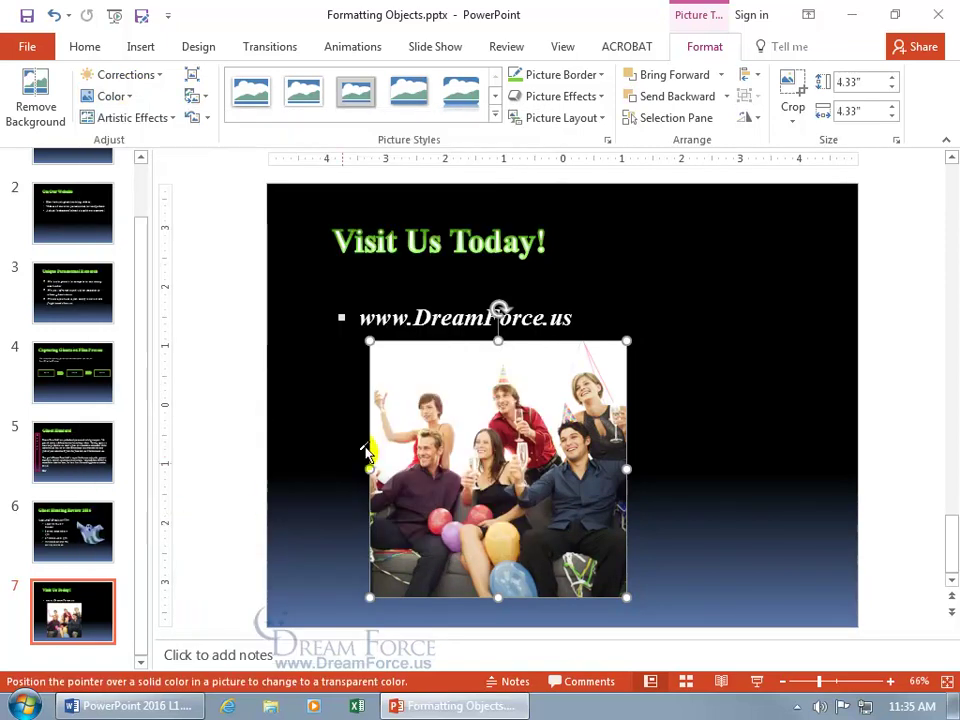
pyautogui.click(457, 362)
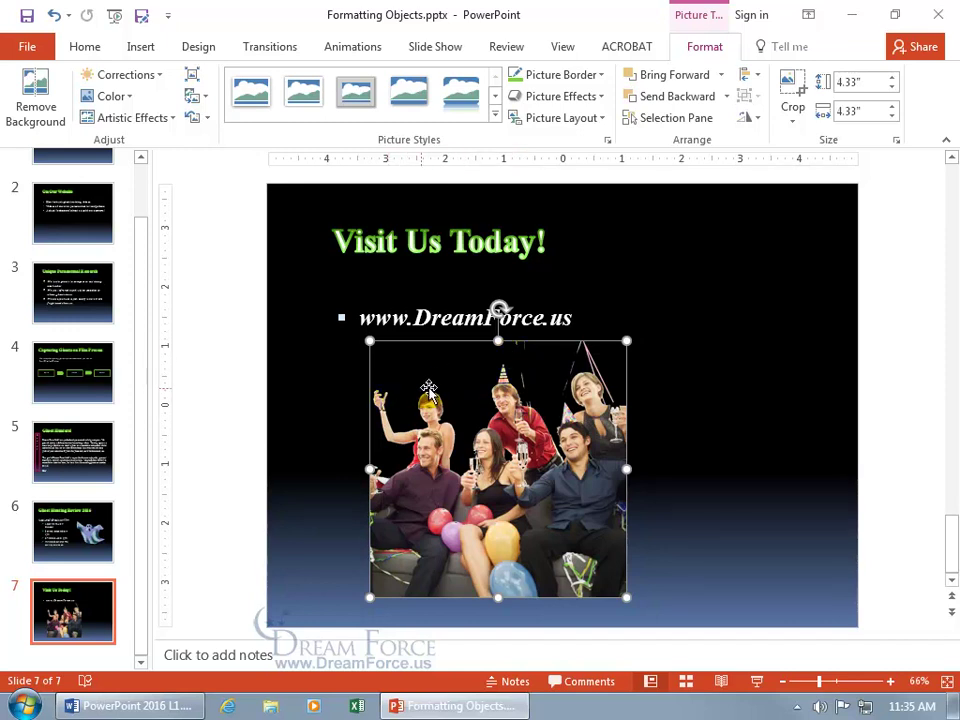
pyautogui.click(714, 392)
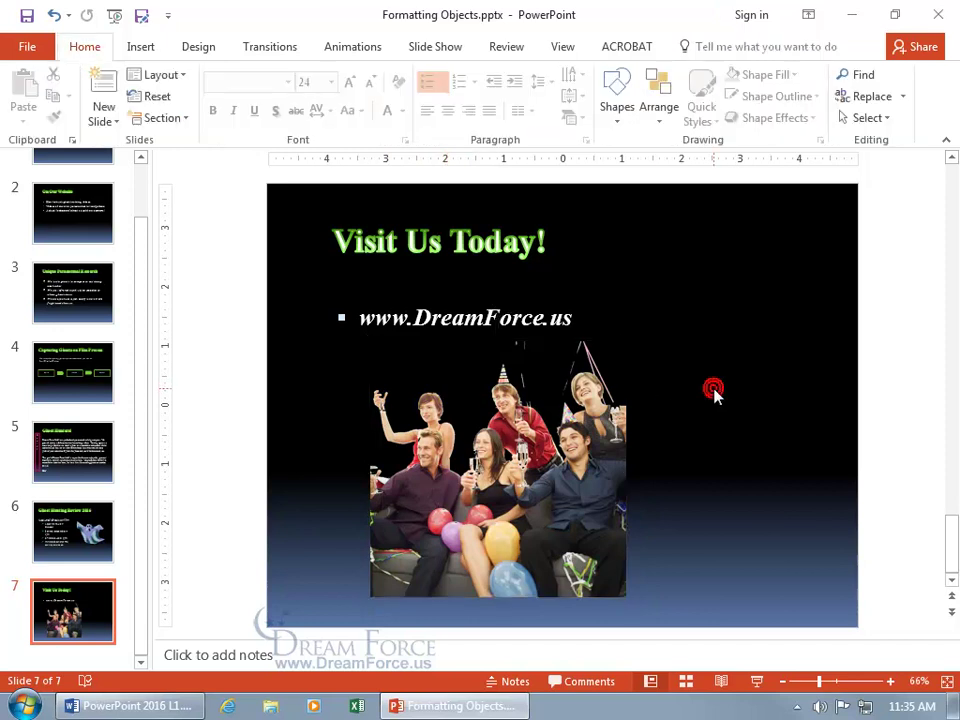
# Step: Browse the photo's 3-D Rotation effects, then open its right-click menu
pyautogui.click(466, 378)
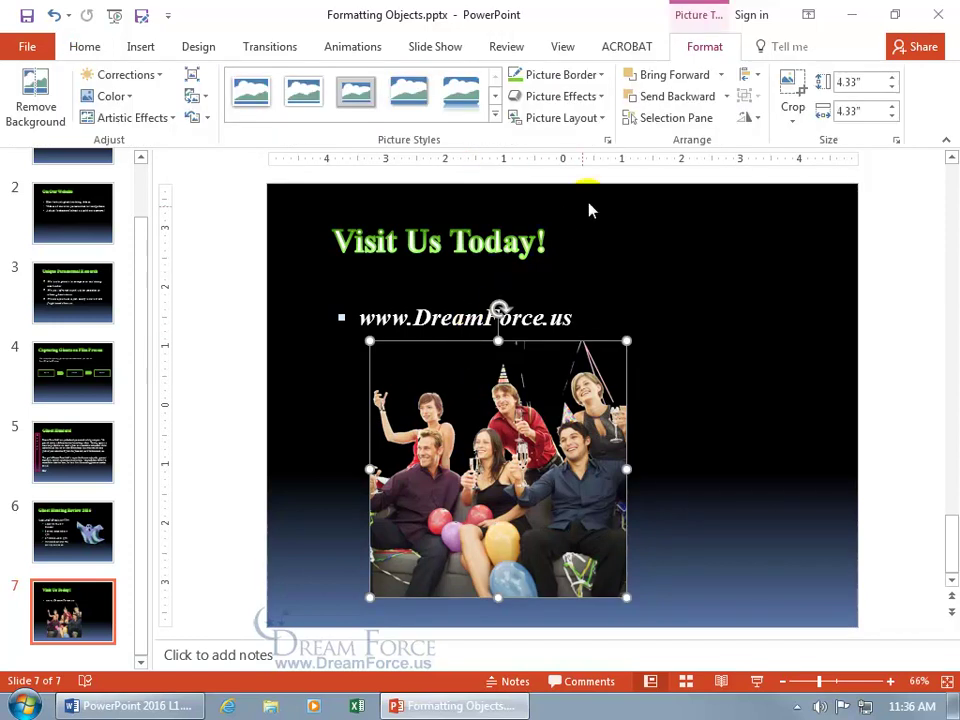
pyautogui.click(587, 100)
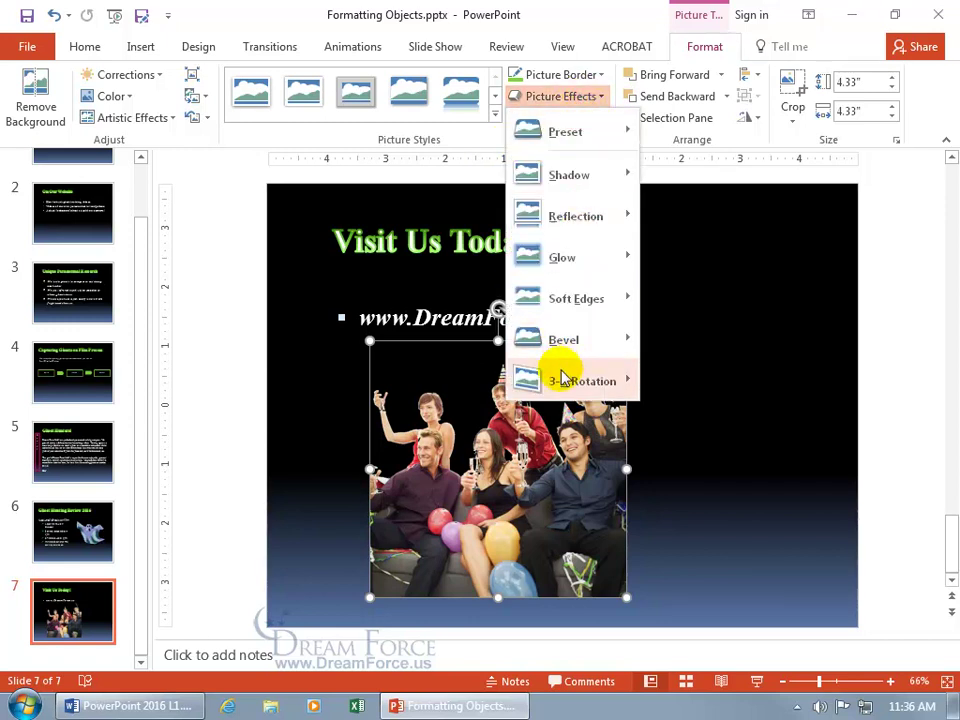
pyautogui.moveTo(561, 379)
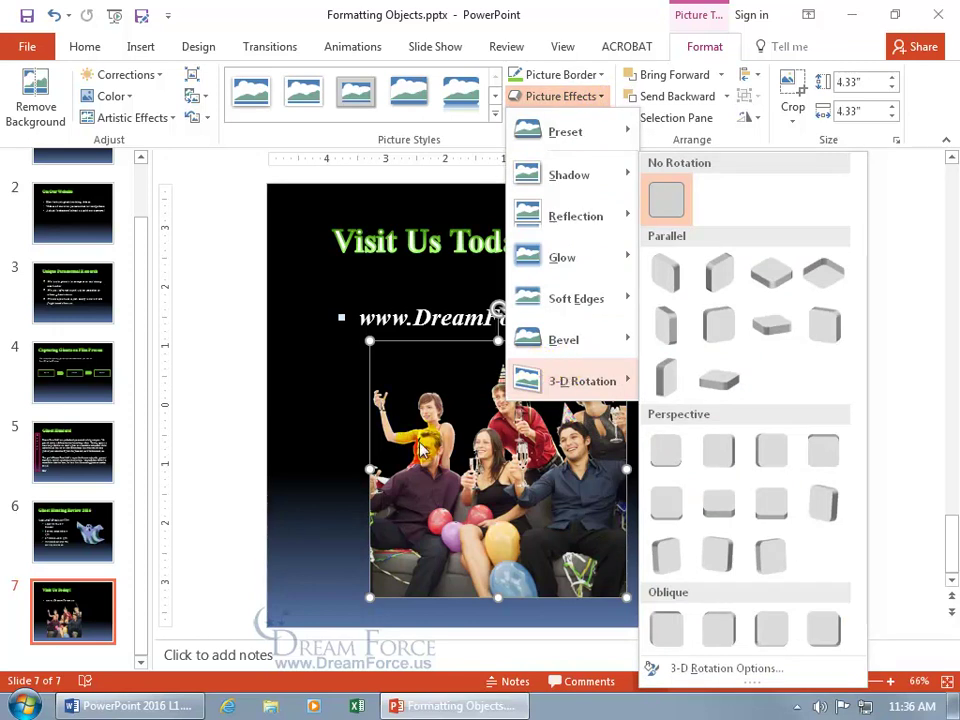
pyautogui.rightClick(450, 450)
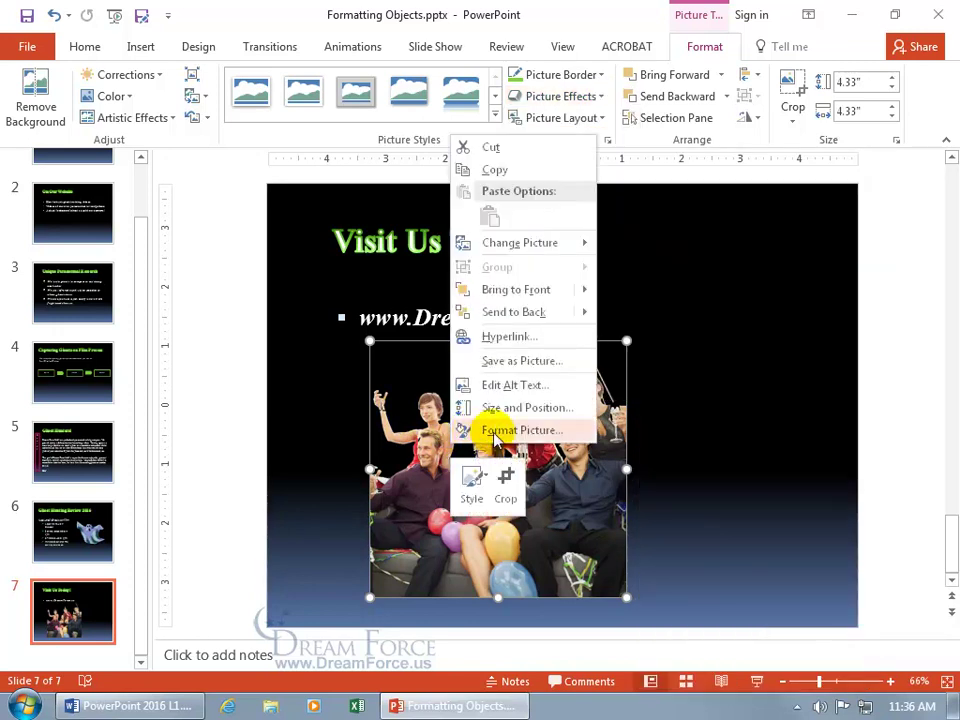
# Step: Open Format Picture with 3-D Format expanded, showing bevel, depth and contour at 0 pt
pyautogui.click(486, 430)
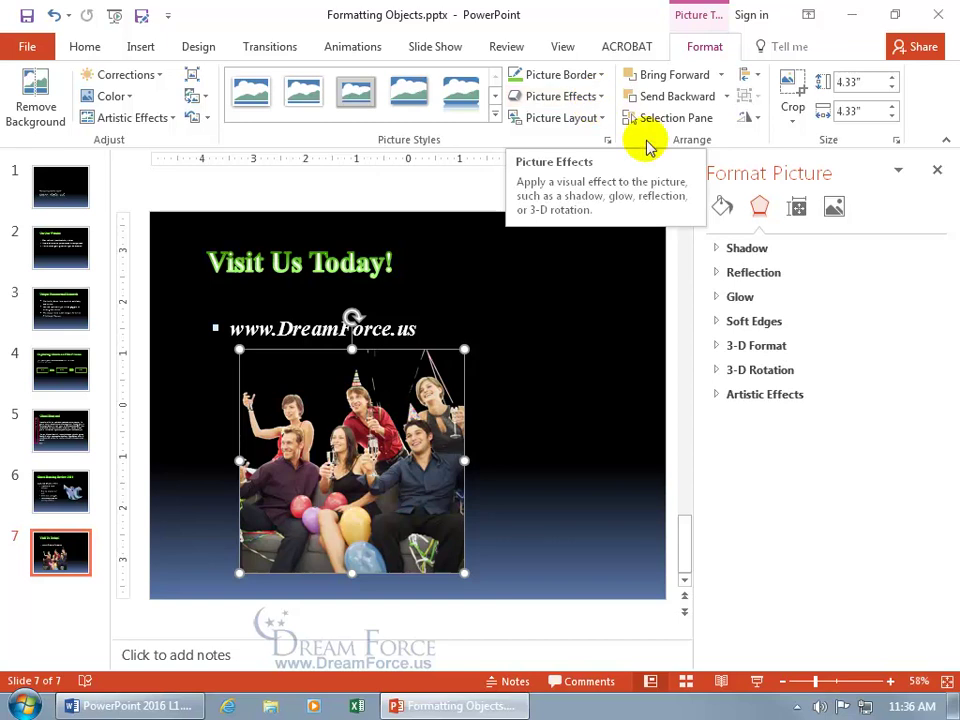
pyautogui.click(719, 345)
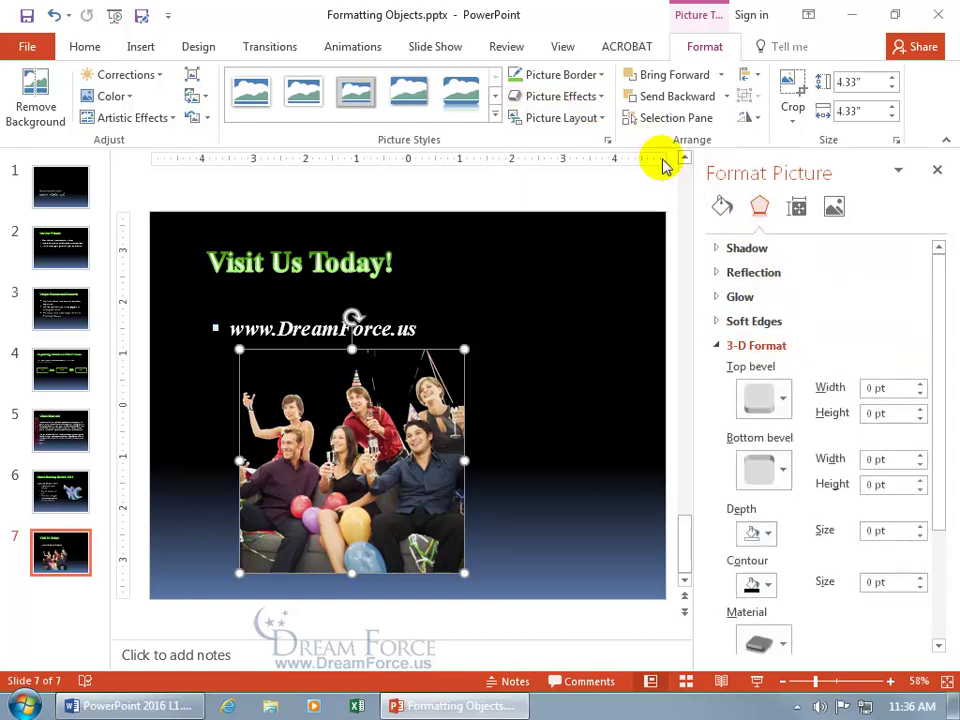
pyautogui.click(600, 97)
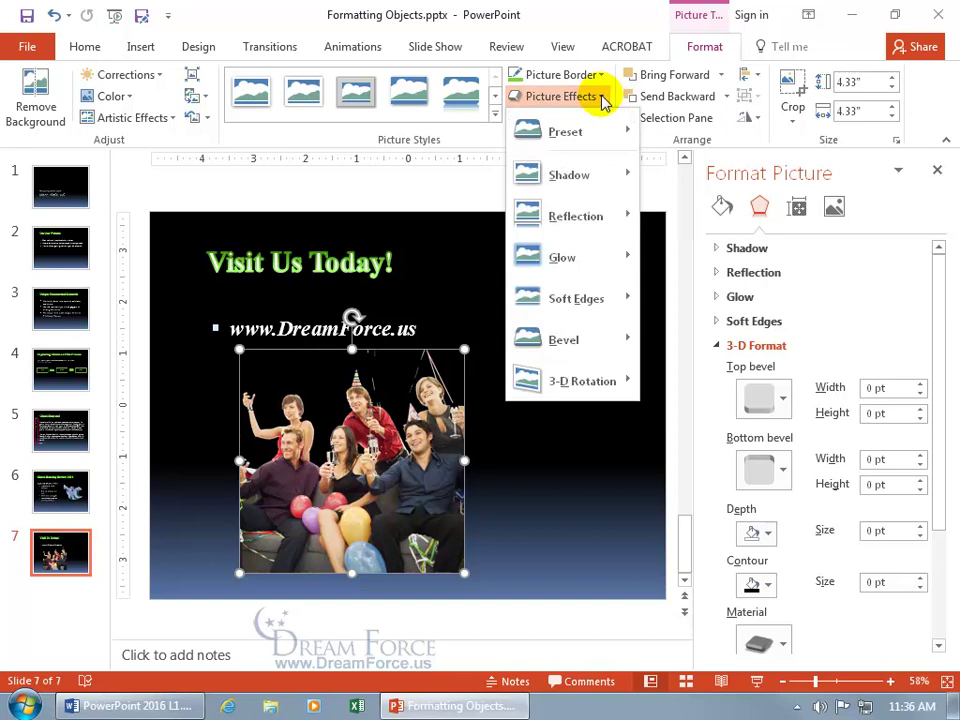
# Step: Show the 3-D Rotation preset gallery for the party photo
pyautogui.moveTo(604, 385)
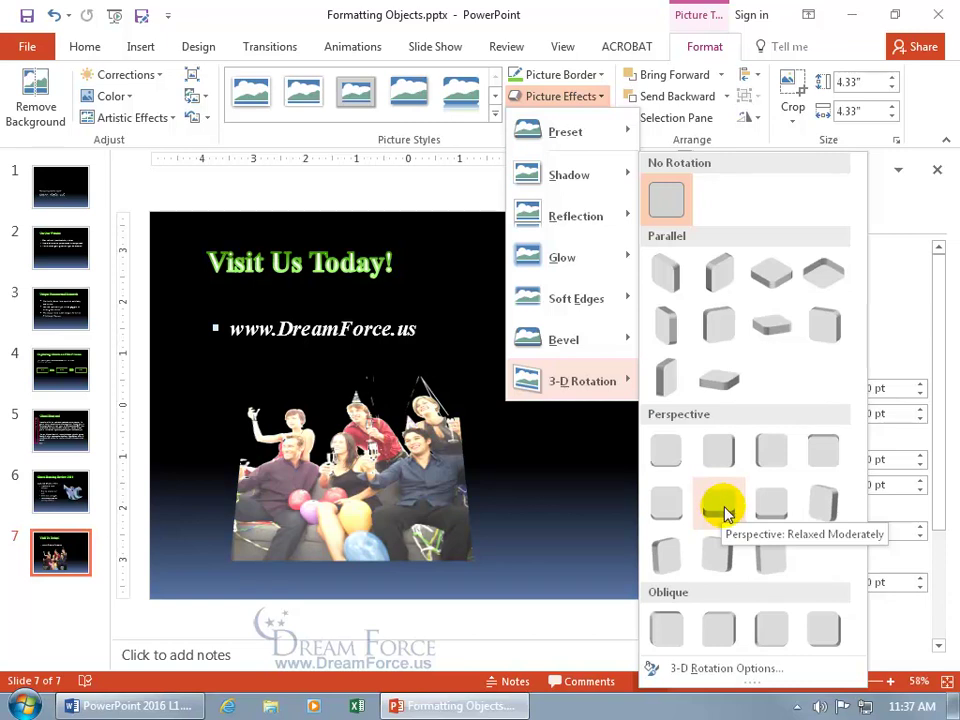
# Step: Open 3-D Rotation Options, collapse it, and re-expand 3-D Format to view bevel and depth settings
pyautogui.click(727, 668)
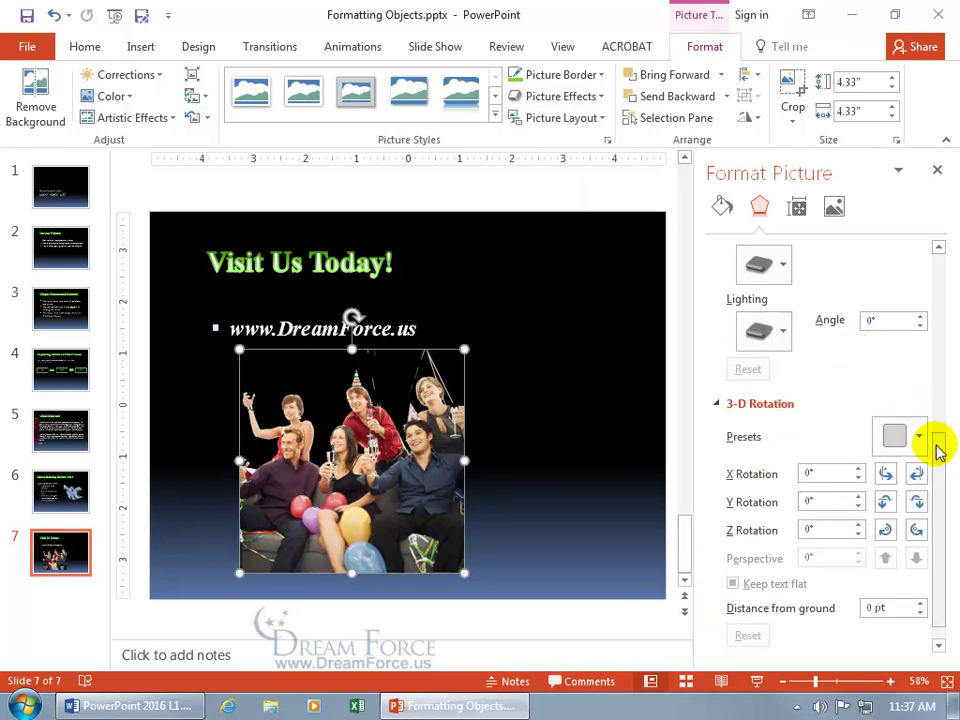
pyautogui.click(716, 403)
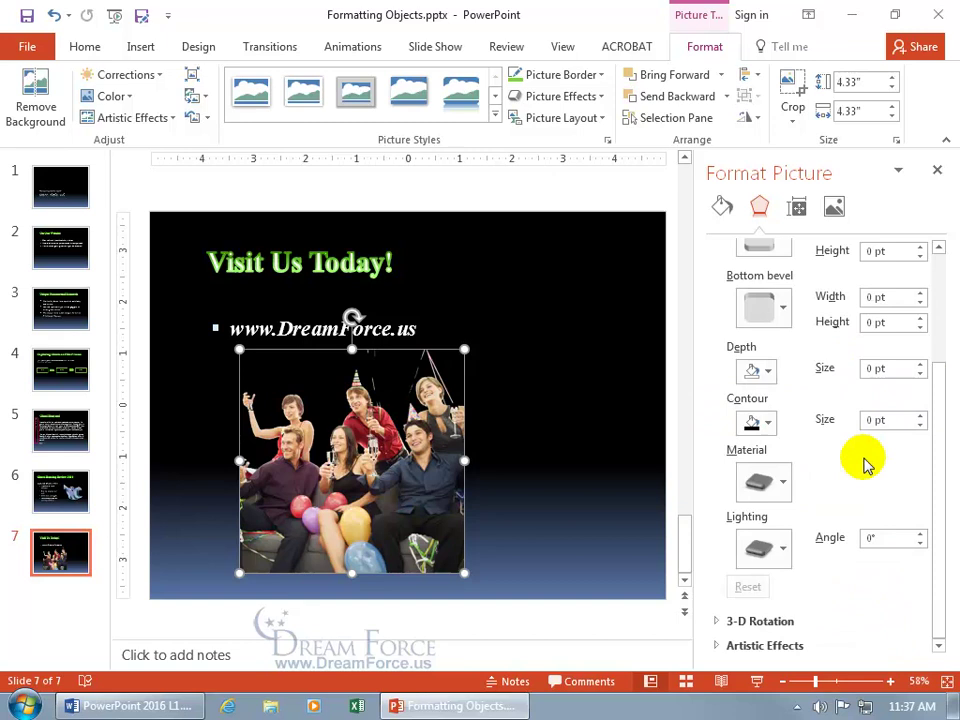
pyautogui.moveTo(934, 422); pyautogui.dragTo(936, 321)
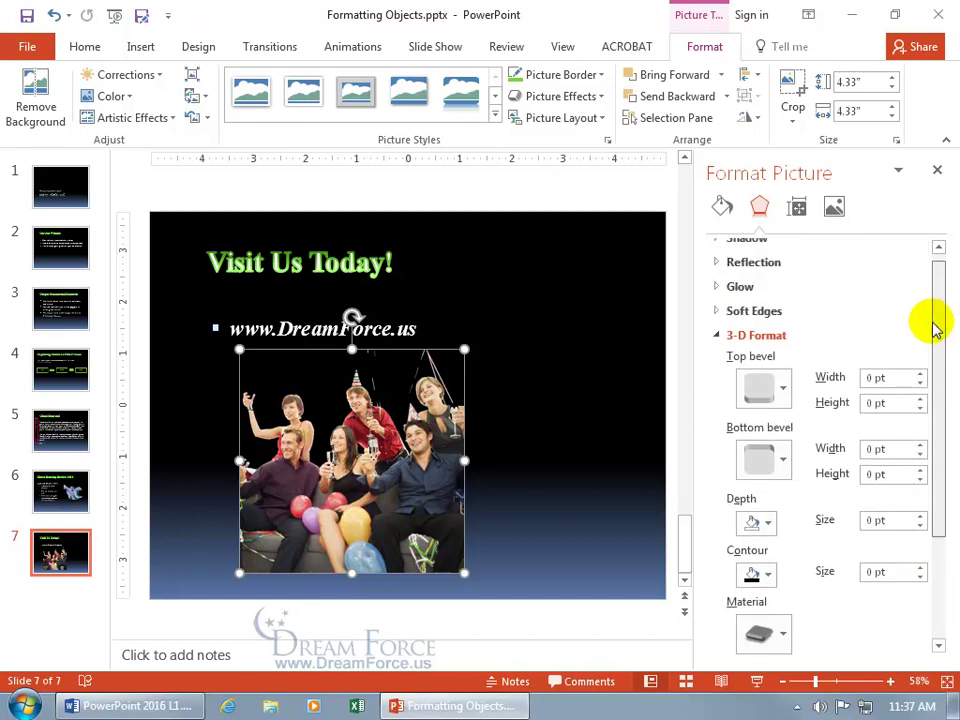
pyautogui.click(718, 342)
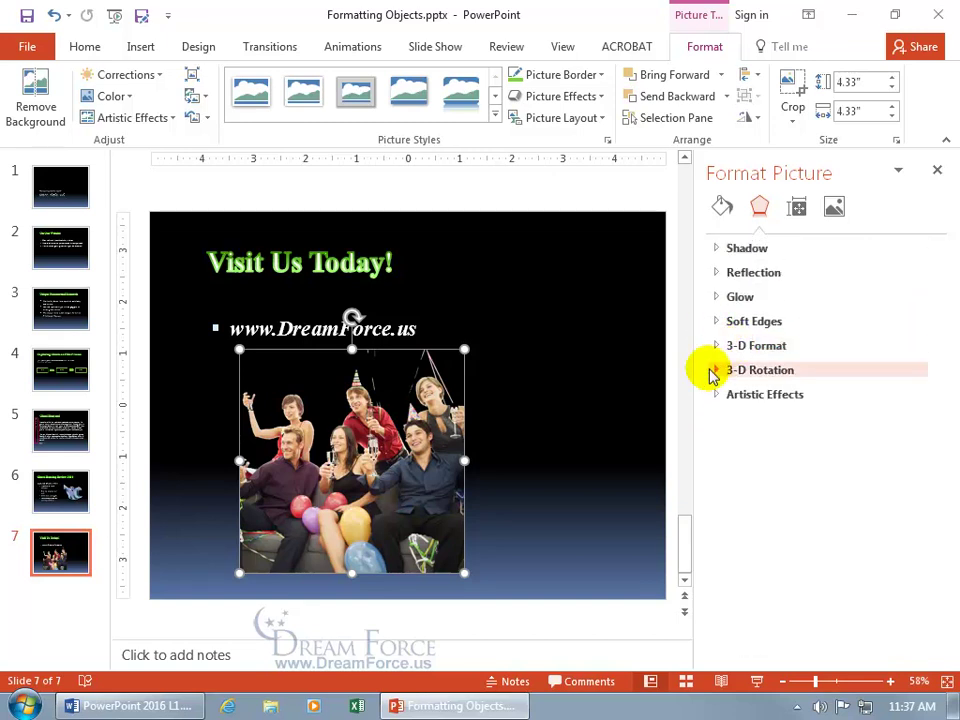
pyautogui.click(718, 347)
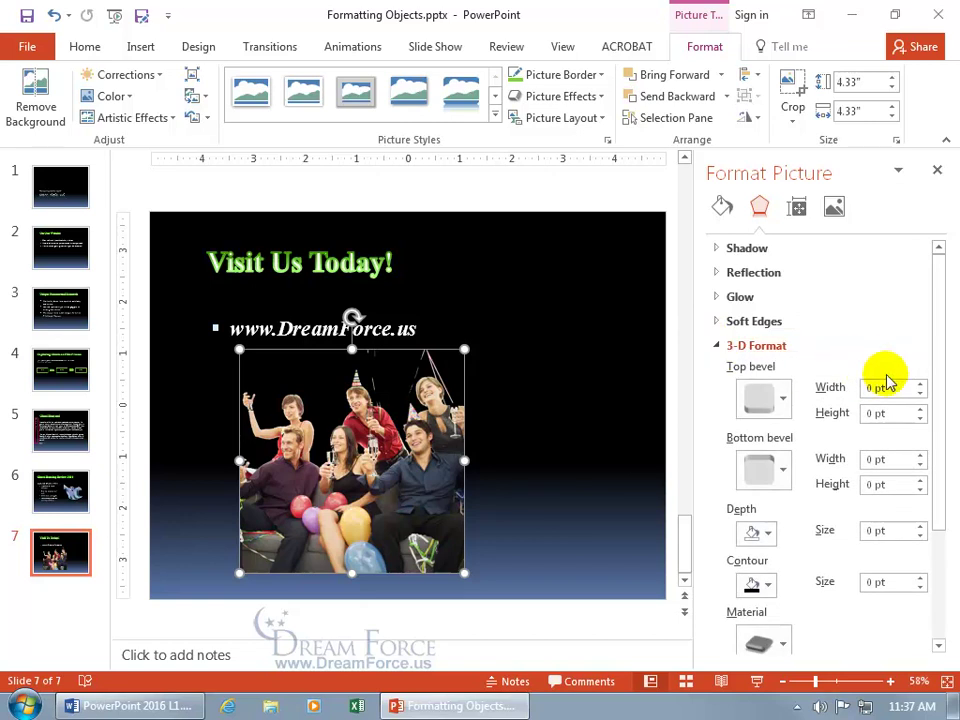
pyautogui.moveTo(938, 388); pyautogui.dragTo(936, 425)
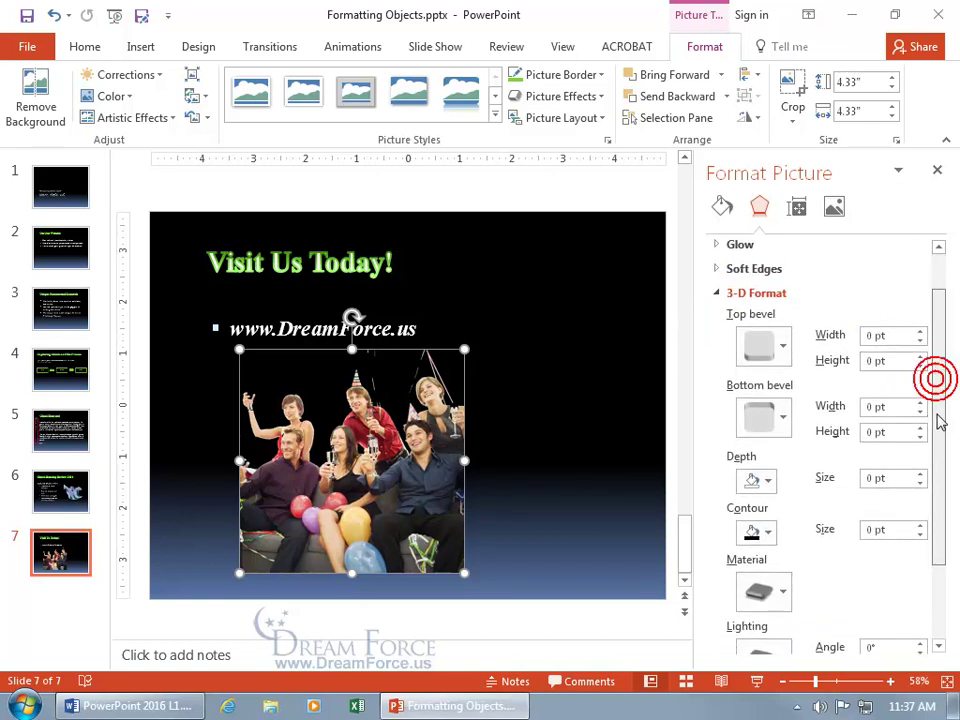
# Step: Try a Round top bevel on the party photo, then undo it so the bevel stays at 0 pt
pyautogui.click(780, 347)
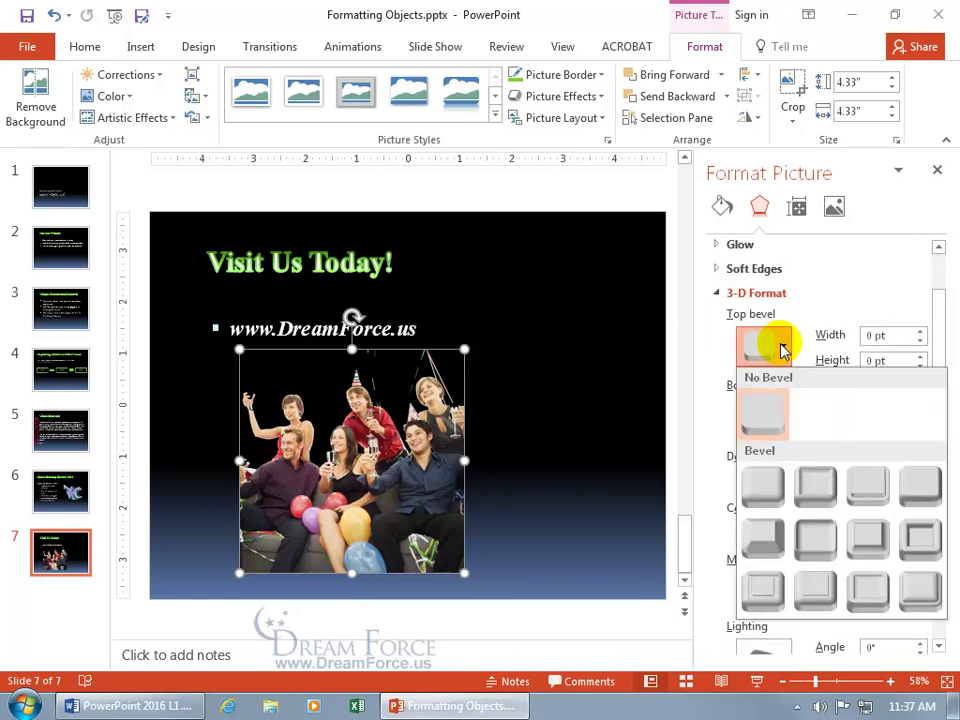
pyautogui.click(768, 487)
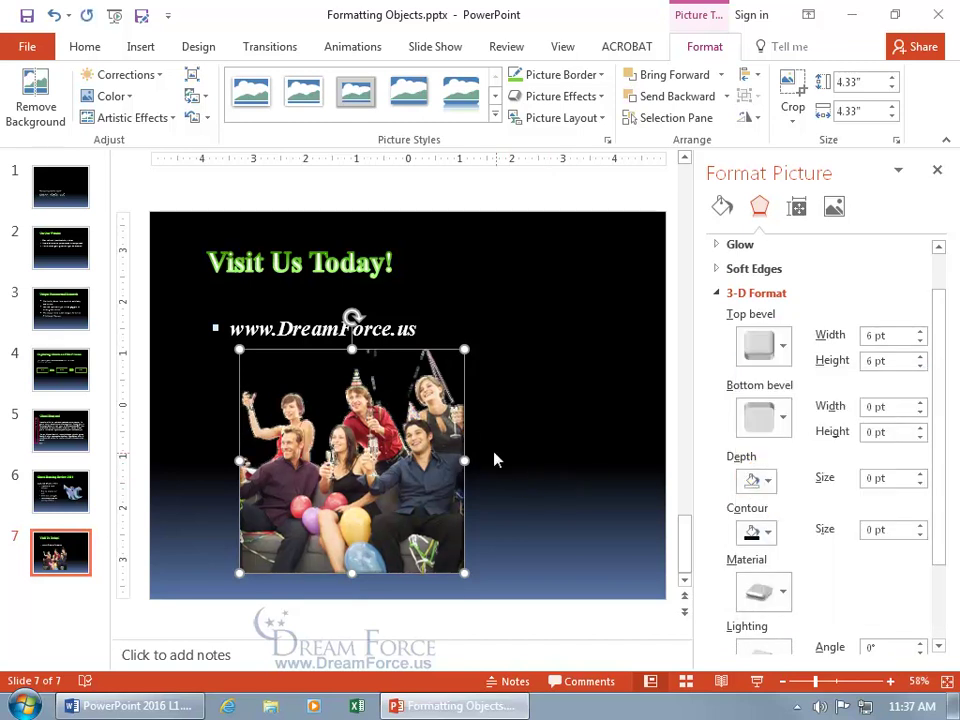
pyautogui.click(57, 16)
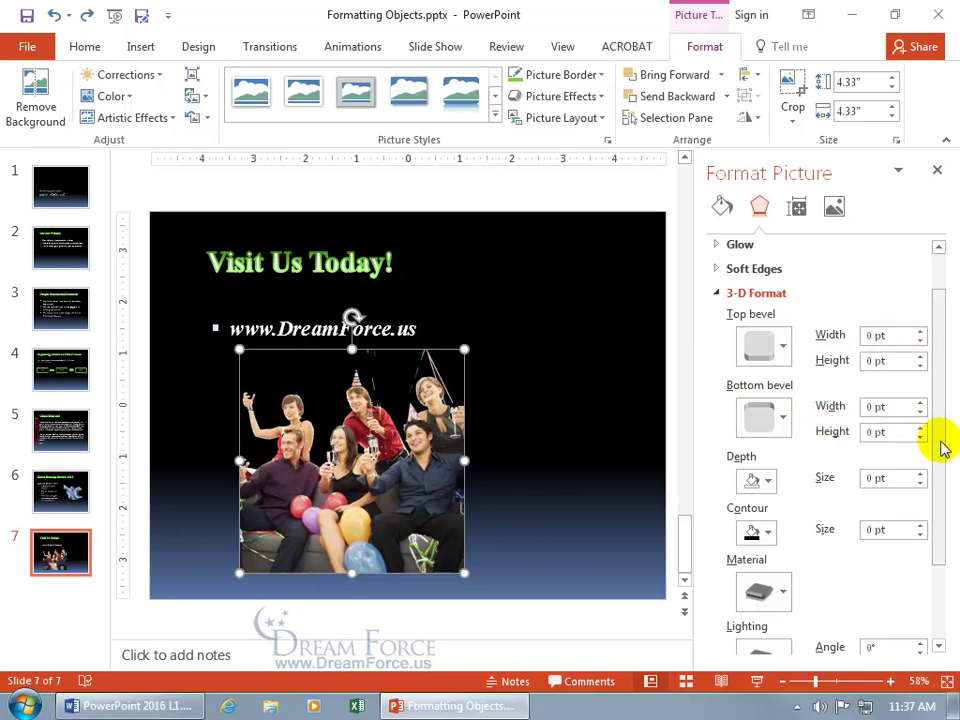
# Step: Preview the cool Freezing lighting preset on the photo, undo it, and scroll the pane back up
pyautogui.moveTo(943, 447); pyautogui.dragTo(943, 510)
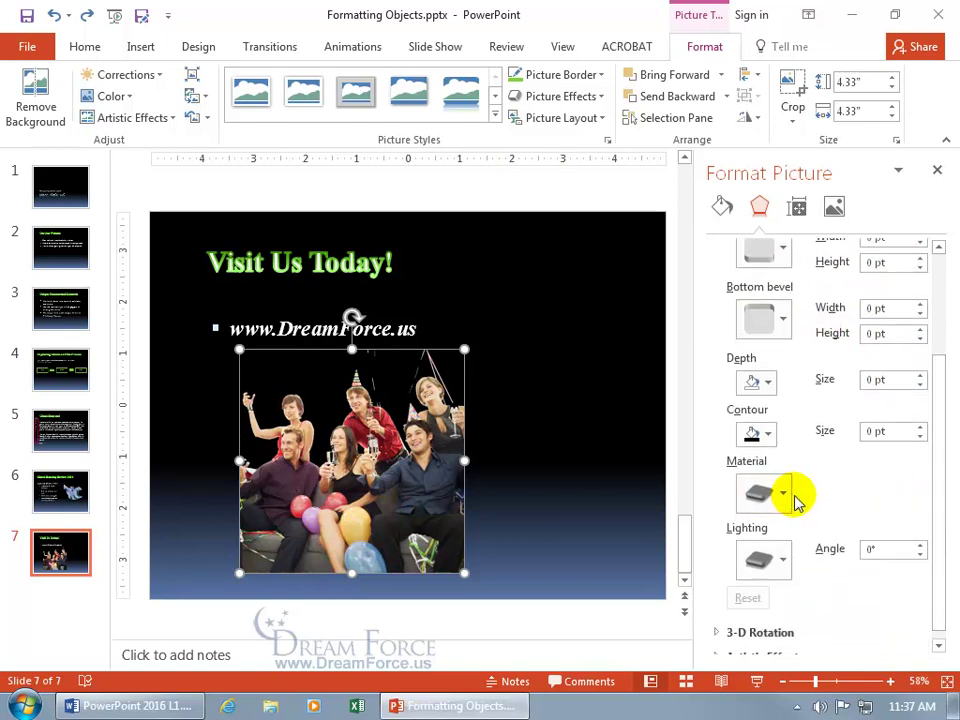
pyautogui.click(783, 555)
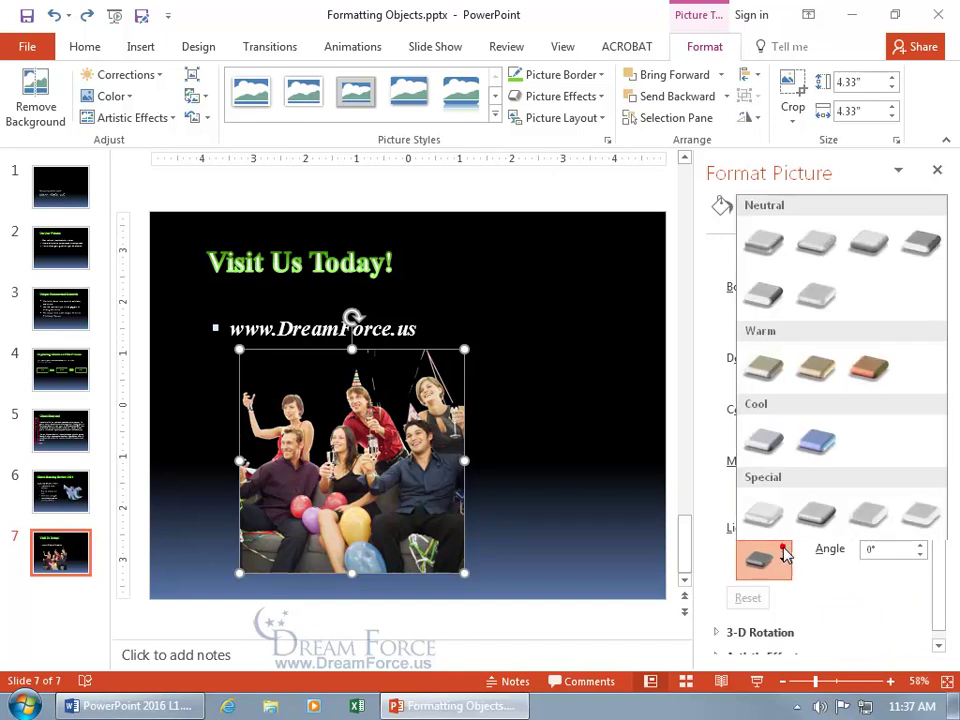
pyautogui.click(817, 443)
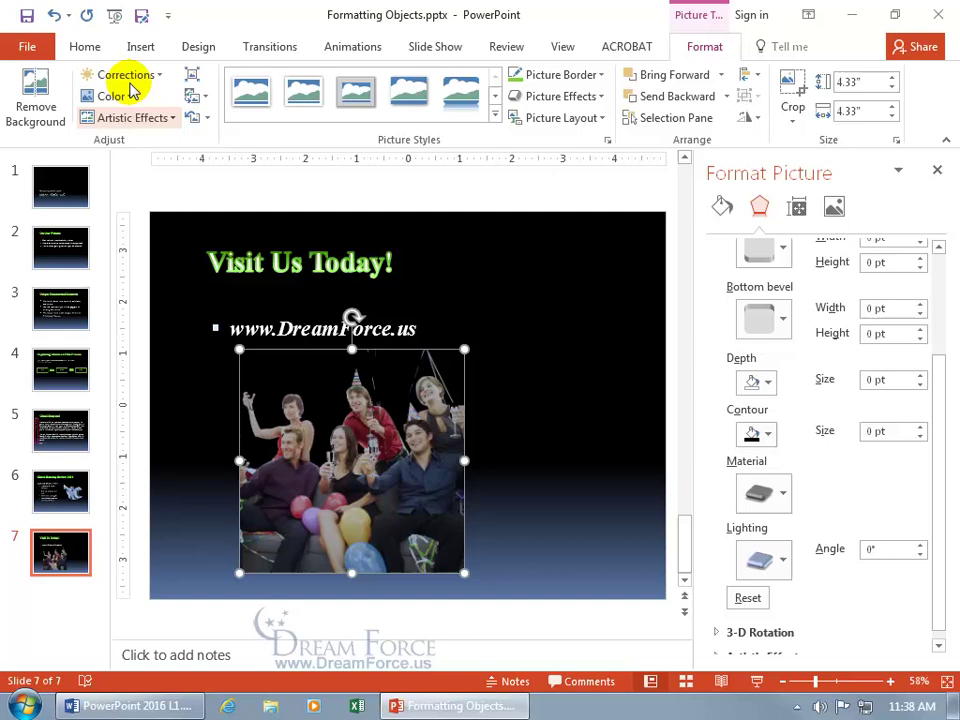
pyautogui.click(55, 15)
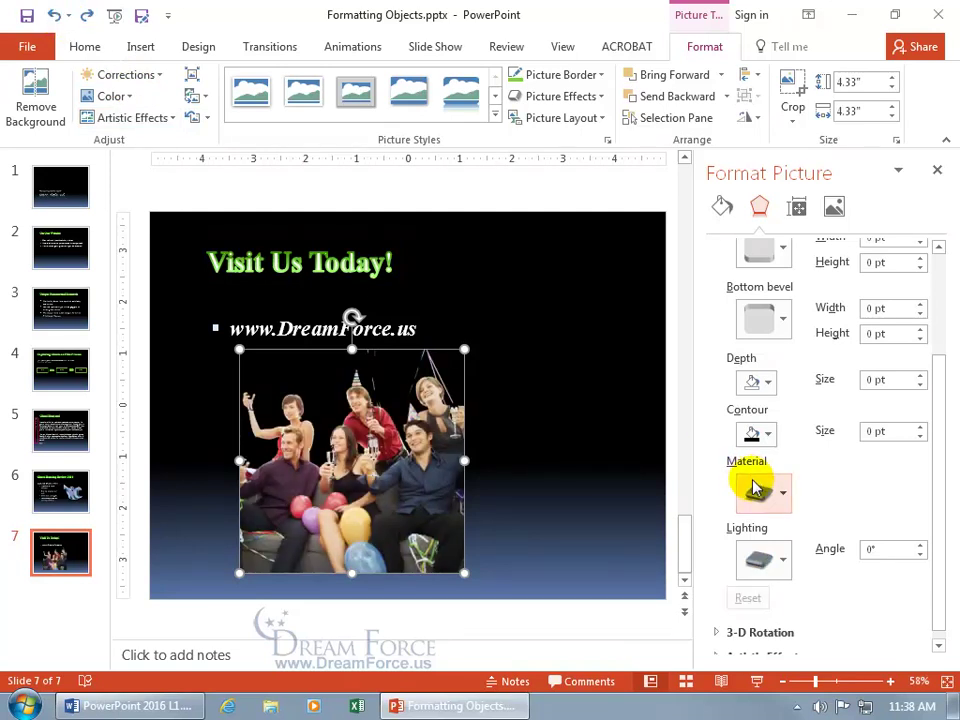
pyautogui.moveTo(938, 492); pyautogui.dragTo(940, 430)
# Step: Collapse 3-D Format, expand 3-D Rotation, glance at the presets, and select the X Rotation value
pyautogui.click(716, 300)
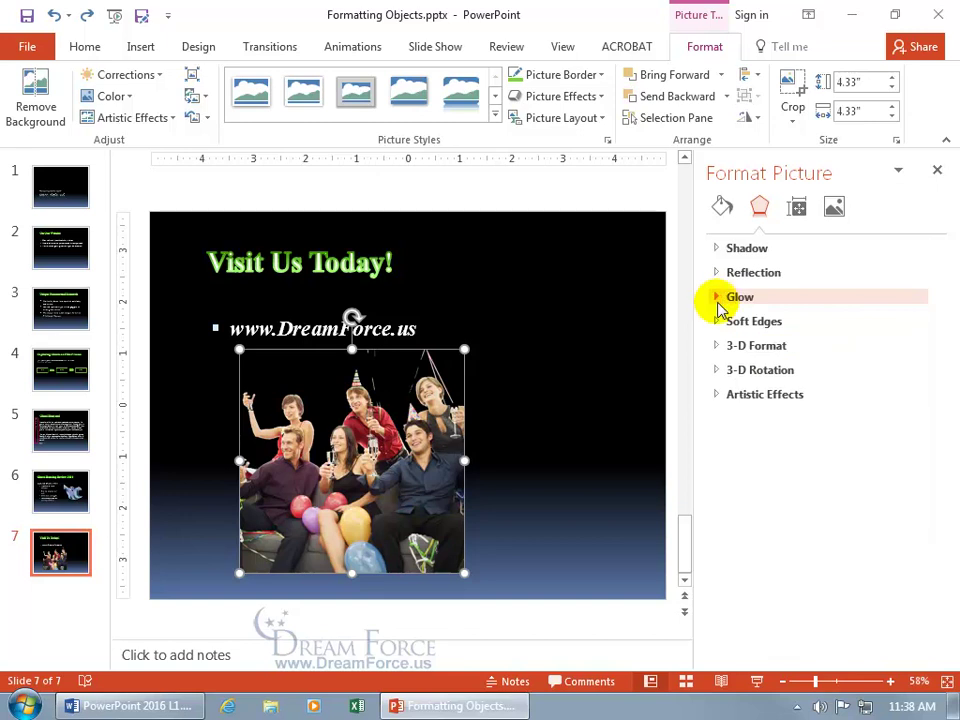
pyautogui.click(717, 372)
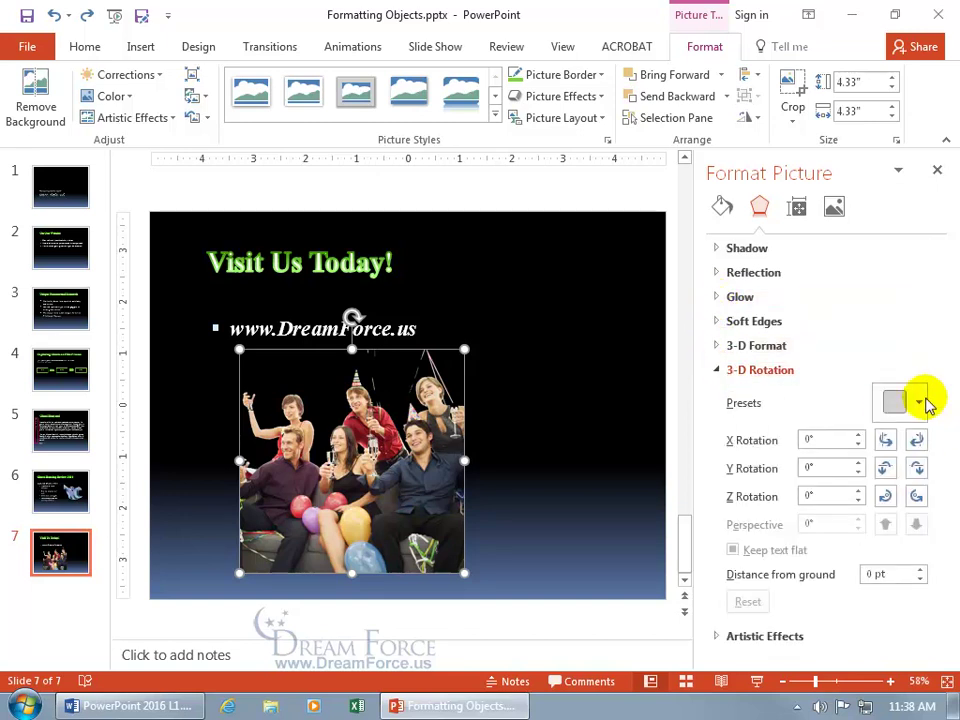
pyautogui.click(919, 402)
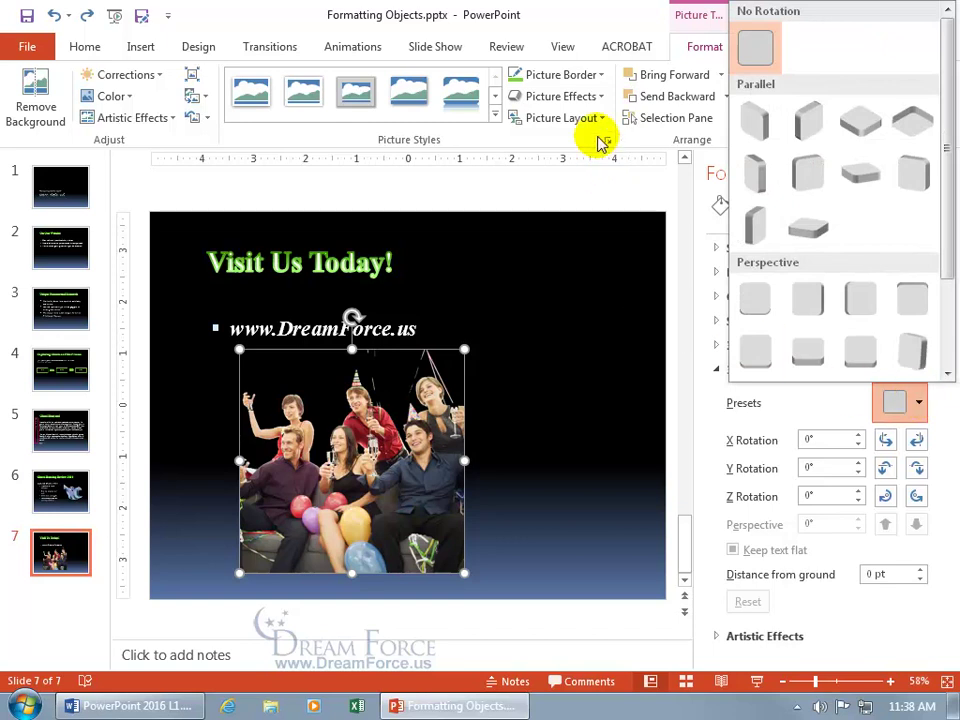
pyautogui.click(800, 408)
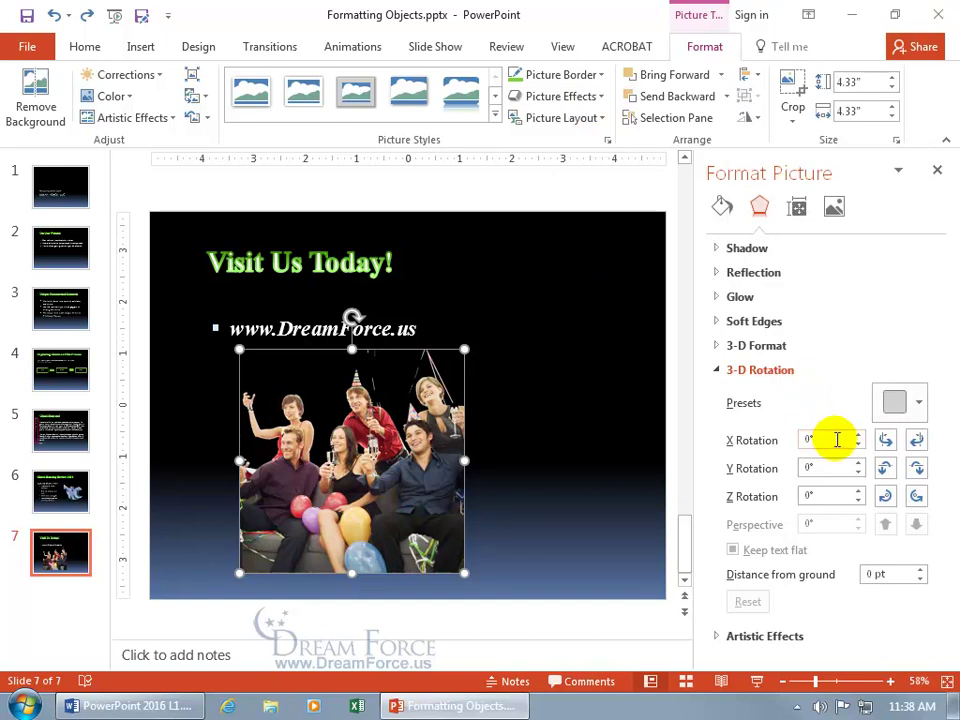
pyautogui.moveTo(828, 440); pyautogui.dragTo(808, 445)
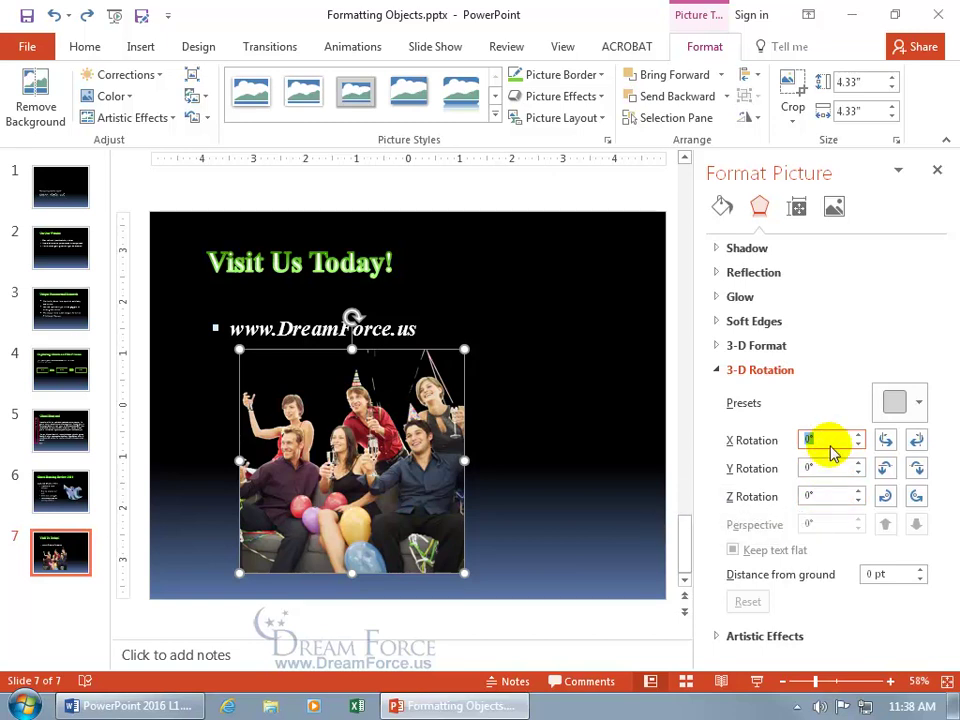
# Step: Enter 13° for X rotation, then adjust it with the rotate buttons to settle at 40°
pyautogui.write('13')
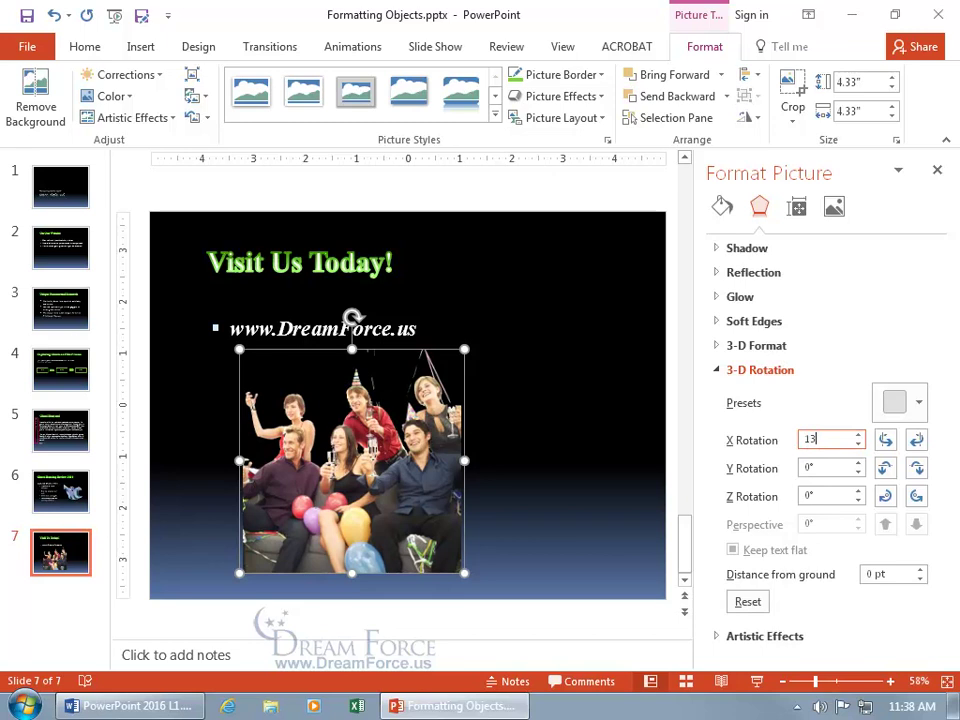
pyautogui.click(870, 446)
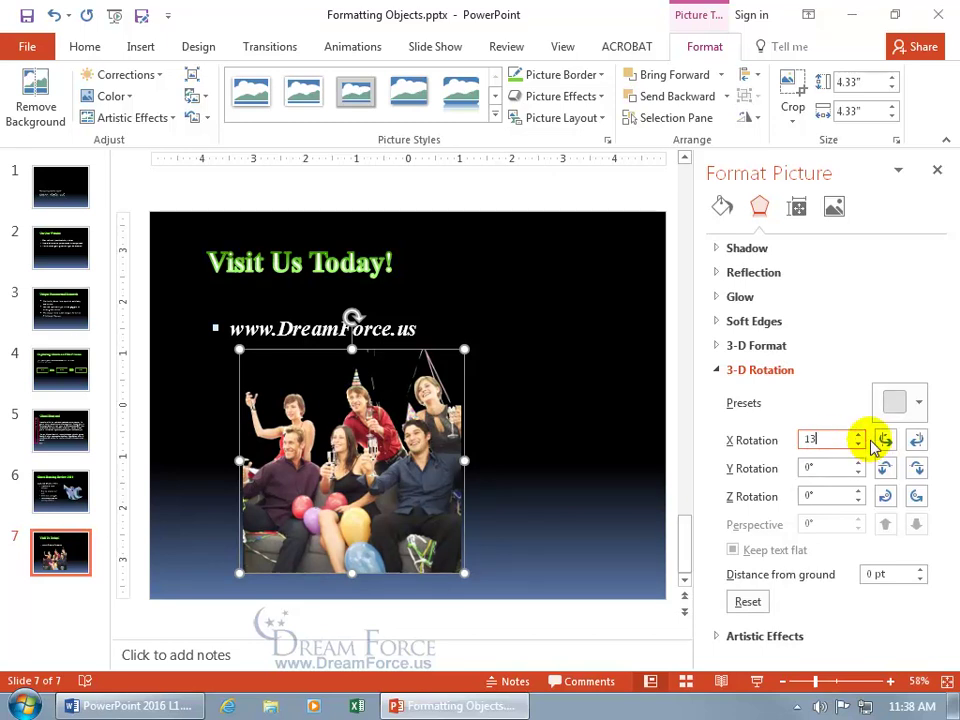
pyautogui.click(858, 437)
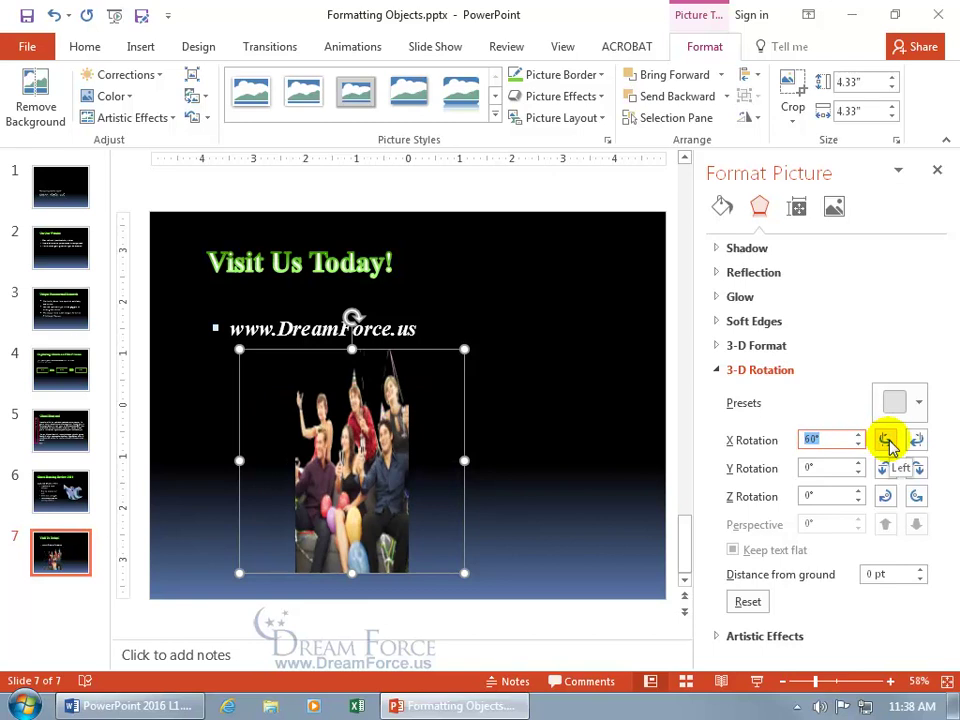
pyautogui.click(889, 446)
pyautogui.click(887, 441)
pyautogui.click(887, 441)
pyautogui.click(887, 441)
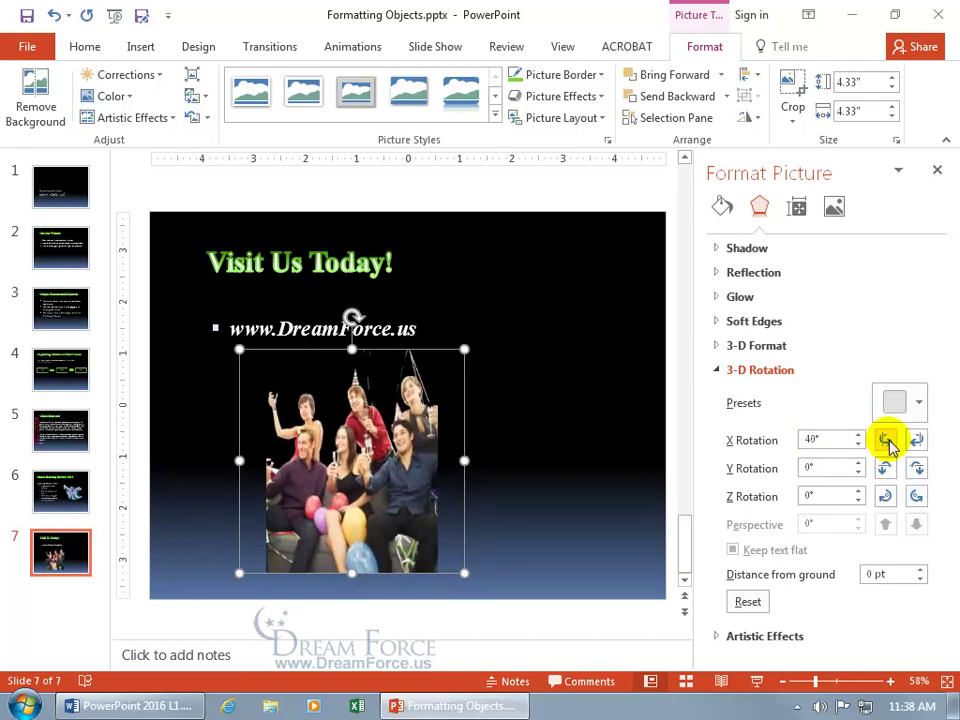
pyautogui.click(887, 441)
pyautogui.click(887, 441)
pyautogui.click(887, 441)
pyautogui.click(887, 441)
pyautogui.click(887, 441)
pyautogui.click(887, 441)
pyautogui.click(887, 441)
pyautogui.click(887, 441)
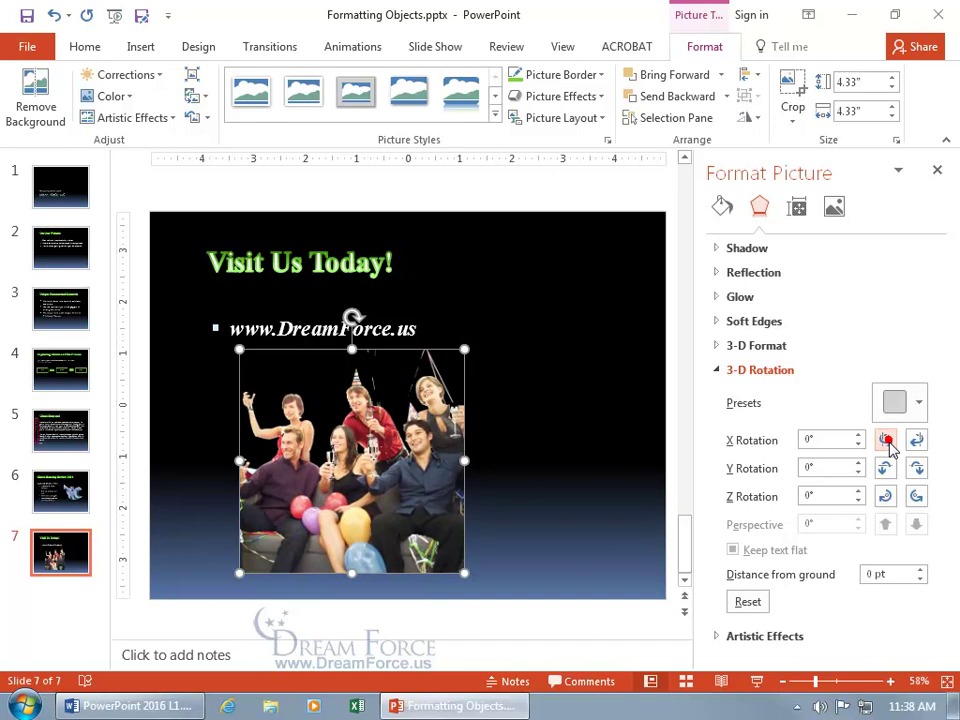
pyautogui.click(916, 441)
pyautogui.click(916, 441)
pyautogui.click(916, 441)
pyautogui.click(916, 441)
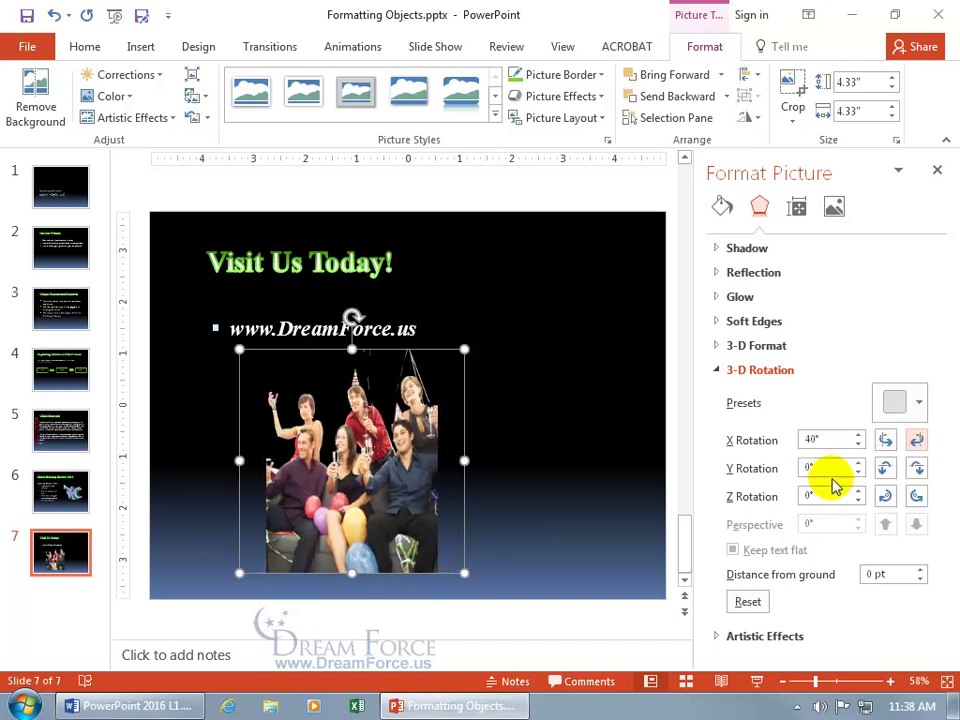
# Step: Increase the photo's Y rotation in 5° steps to 35°
pyautogui.click(884, 469)
pyautogui.click(884, 469)
pyautogui.click(884, 469)
pyautogui.click(884, 469)
pyautogui.click(884, 469)
pyautogui.click(884, 469)
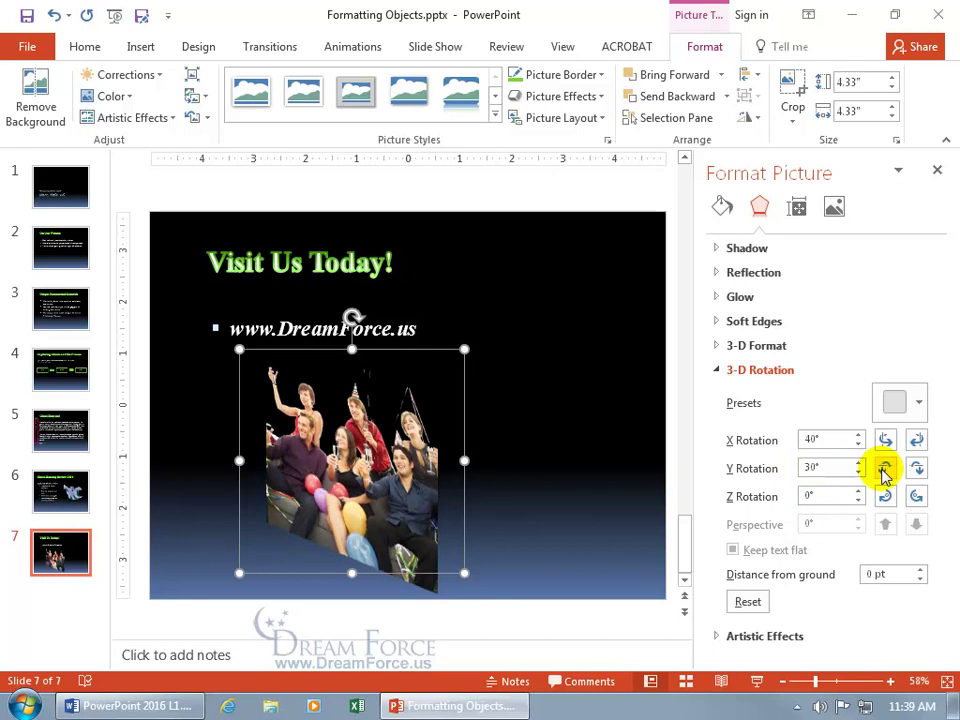
pyautogui.click(884, 469)
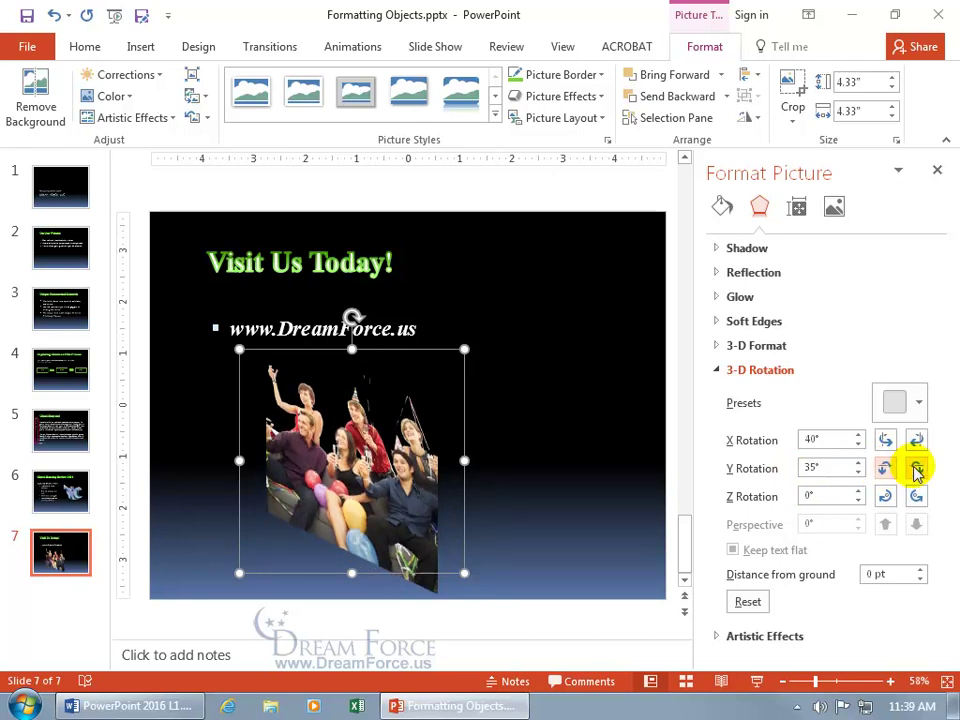
# Step: Turn the photo's Z rotation down to 335°, then deselect the photo
pyautogui.click(885, 496)
pyautogui.click(885, 496)
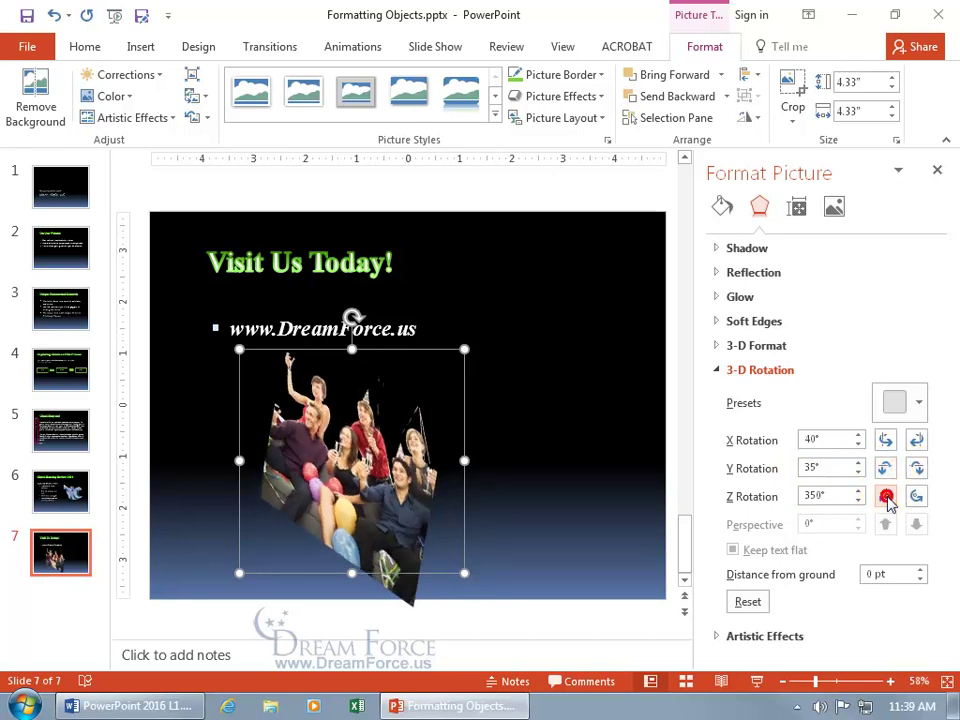
pyautogui.click(885, 496)
pyautogui.click(885, 497)
pyautogui.click(885, 497)
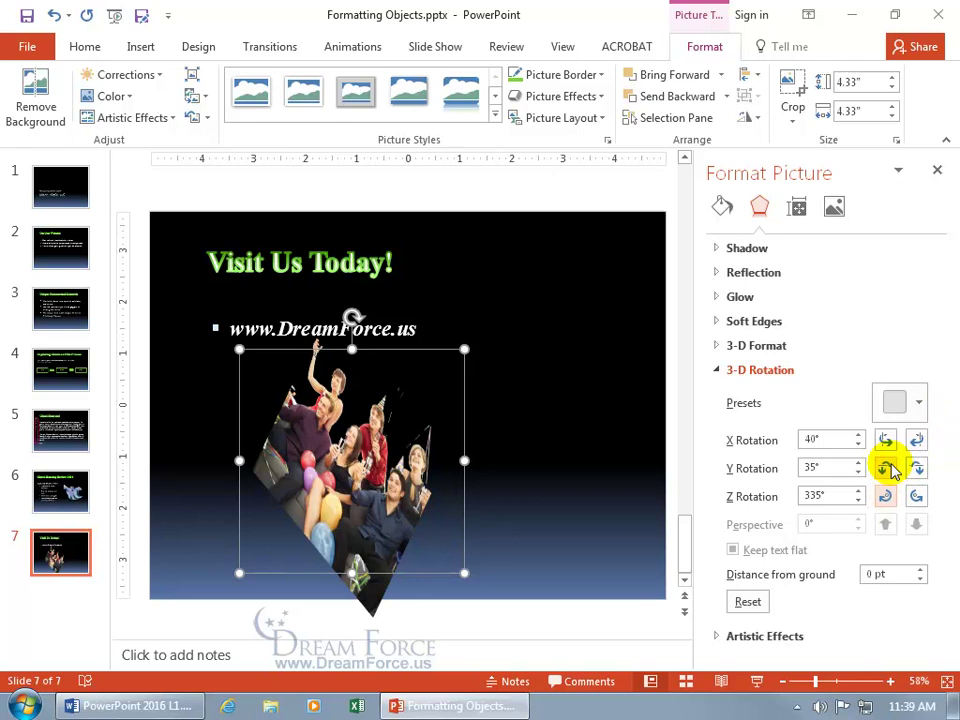
pyautogui.click(556, 478)
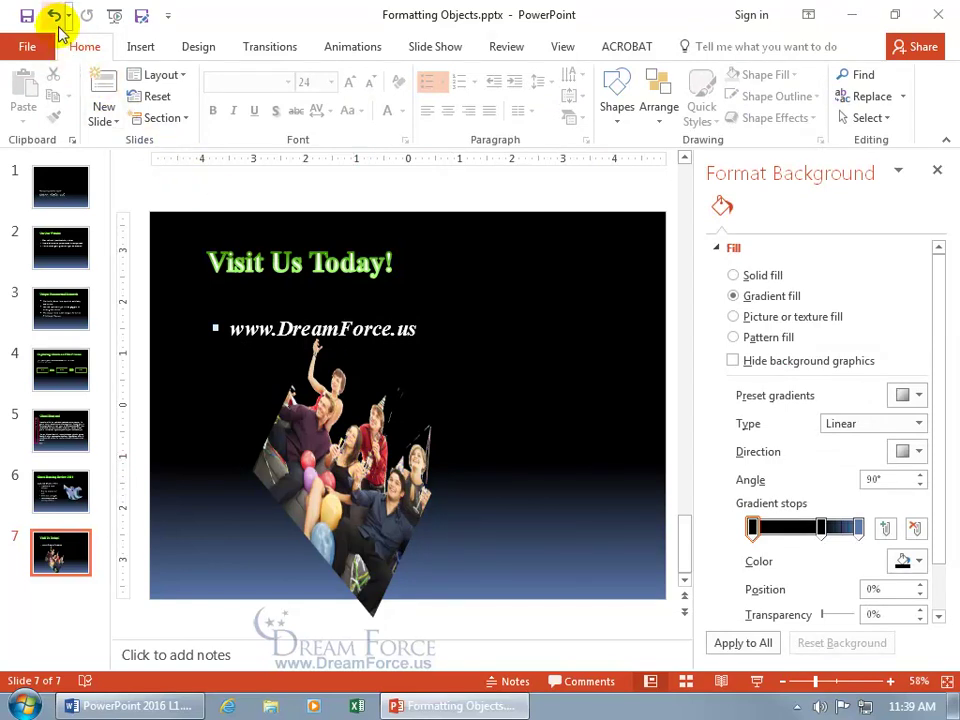
# Step: Reselect the party photo and apply Reset Picture to clear all X, Y and Z rotation
pyautogui.click(318, 462)
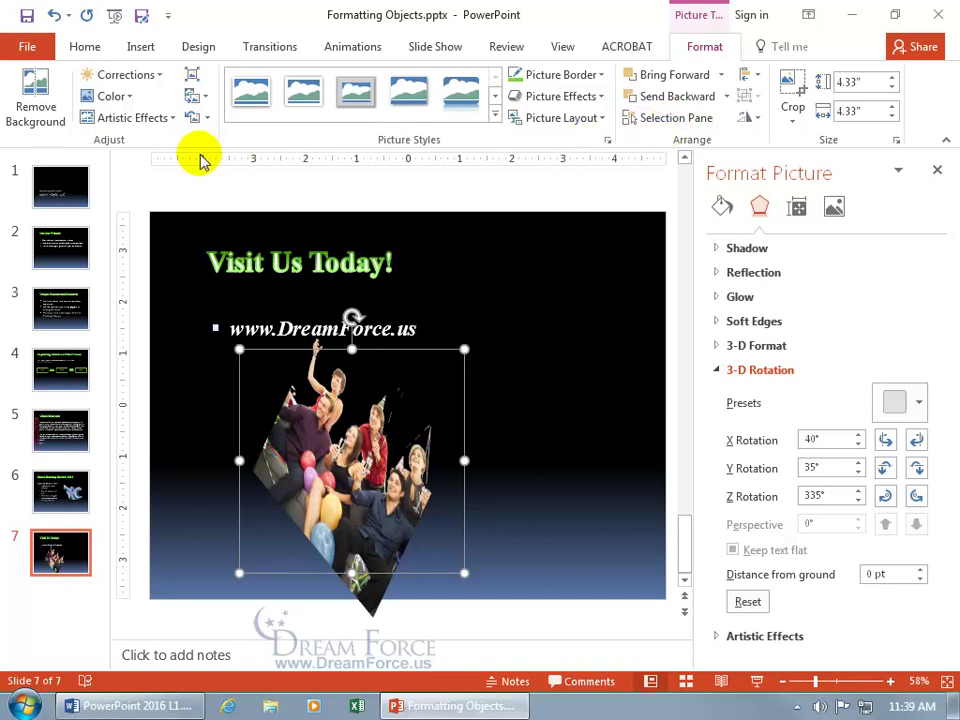
pyautogui.click(192, 117)
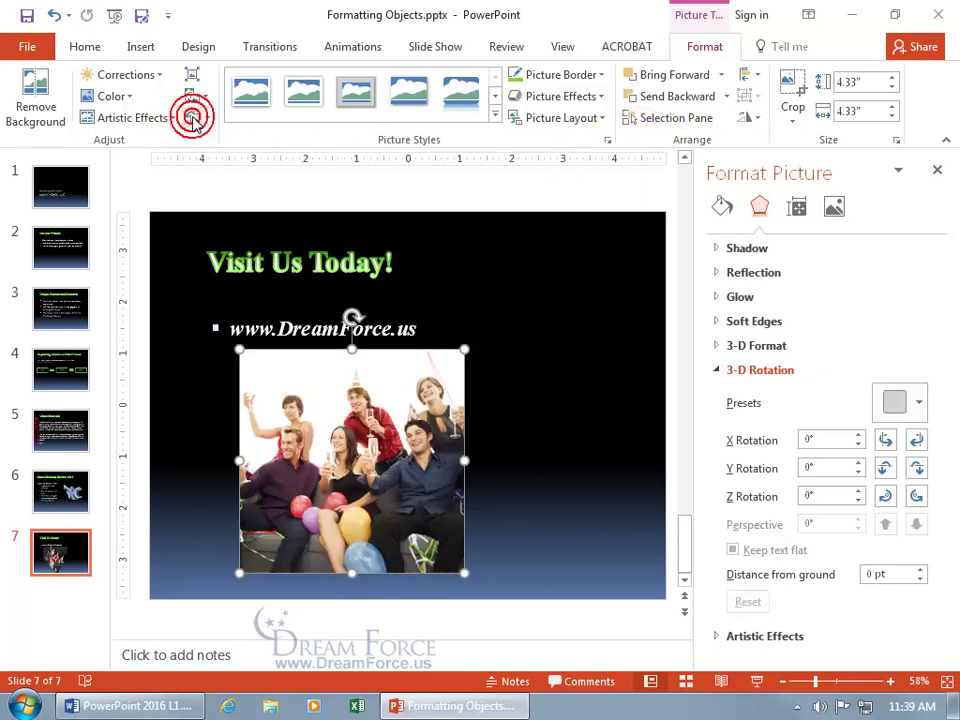